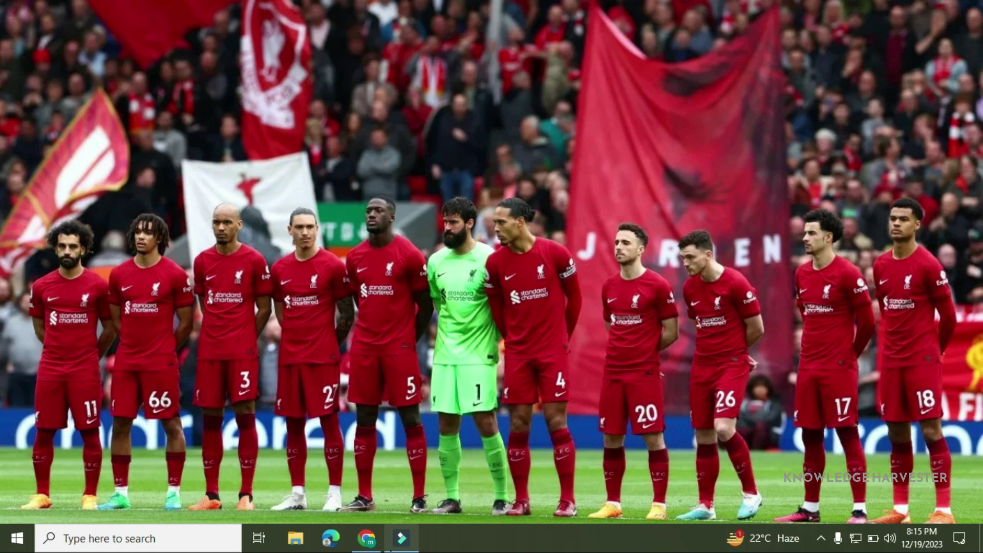
# - Bring up Chrome showing the TechCrunch article on MrBeast's ViewStats beta
pyautogui.click(367, 537)
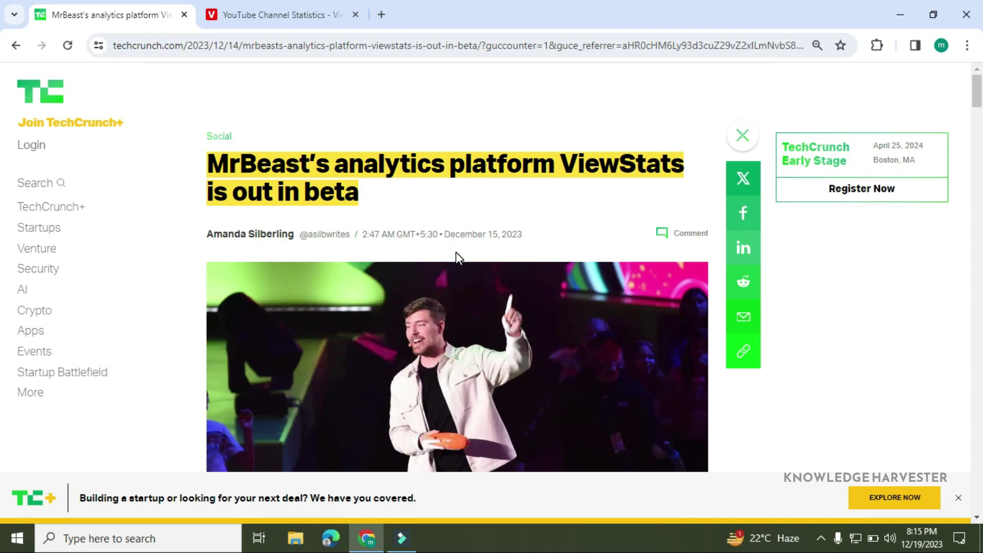
pyautogui.scroll(-5, 455, 252)
pyautogui.scroll(-2, 455, 252)
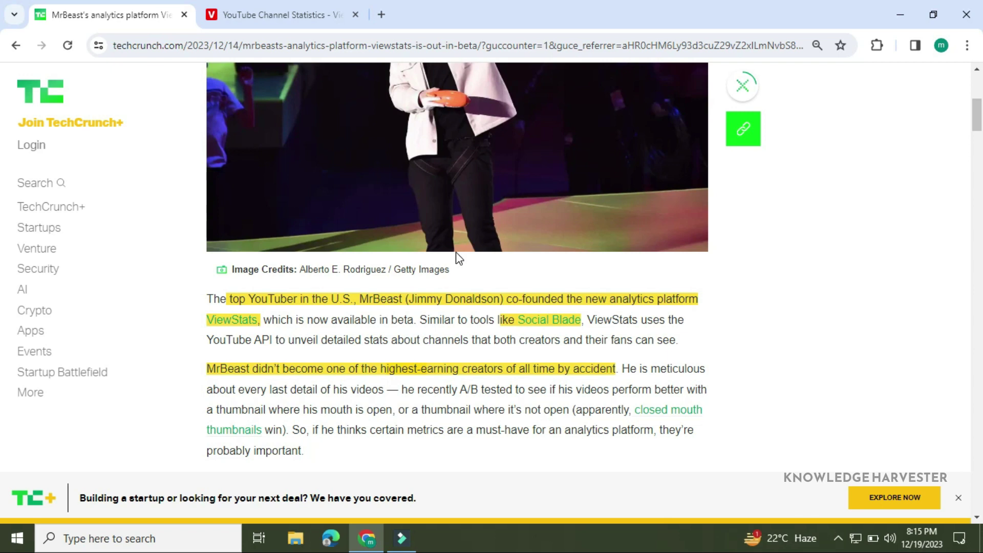
pyautogui.scroll(-3, 457, 276)
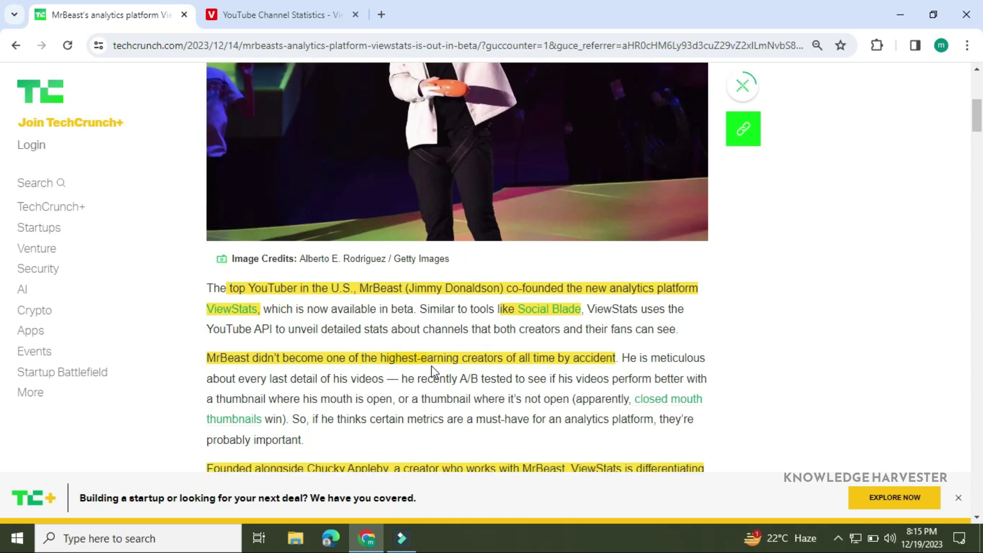
pyautogui.scroll(-3, 457, 277)
pyautogui.scroll(-2, 385, 261)
pyautogui.scroll(-1, 352, 254)
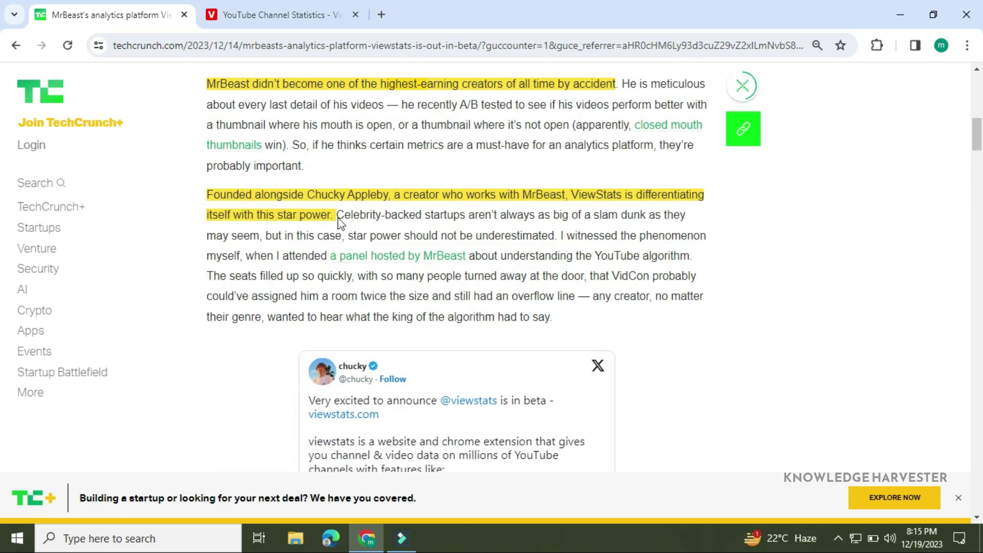
pyautogui.scroll(2, 355, 220)
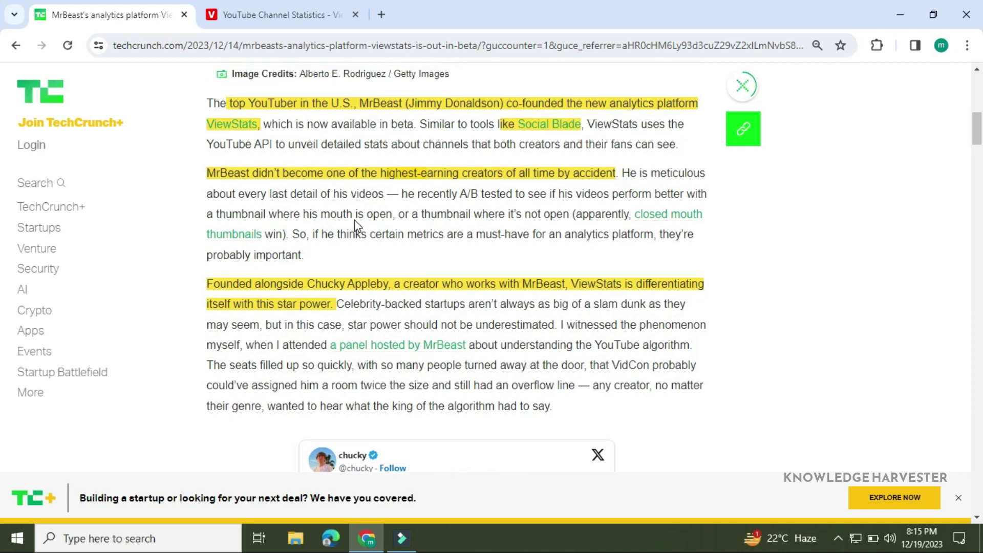
pyautogui.scroll(2, 355, 219)
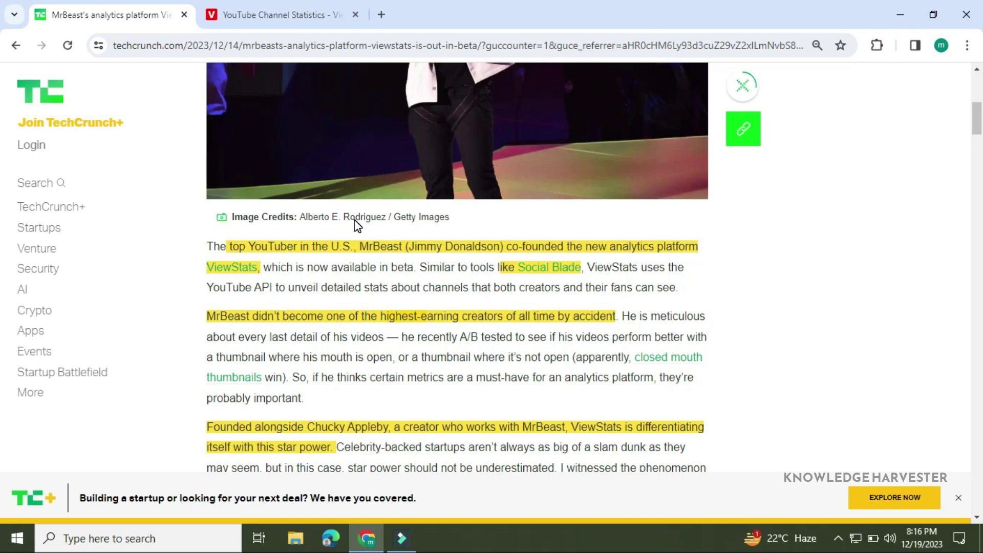
pyautogui.scroll(-3, 354, 220)
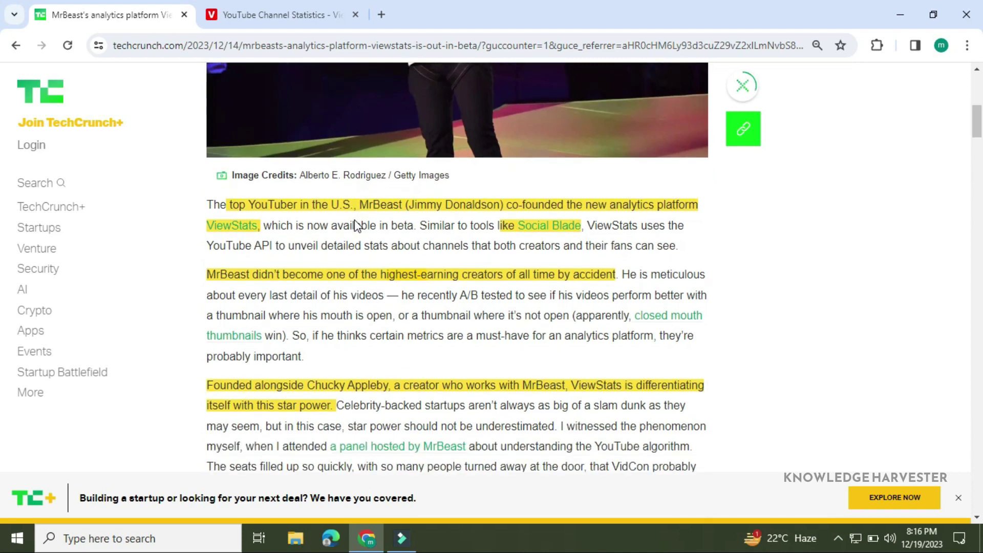
pyautogui.scroll(-2, 354, 221)
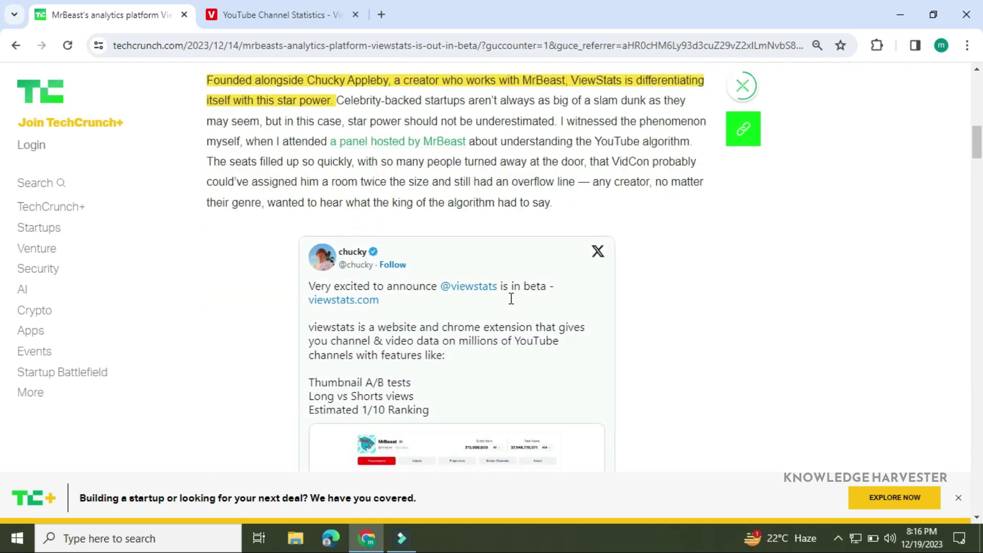
pyautogui.scroll(2, 511, 299)
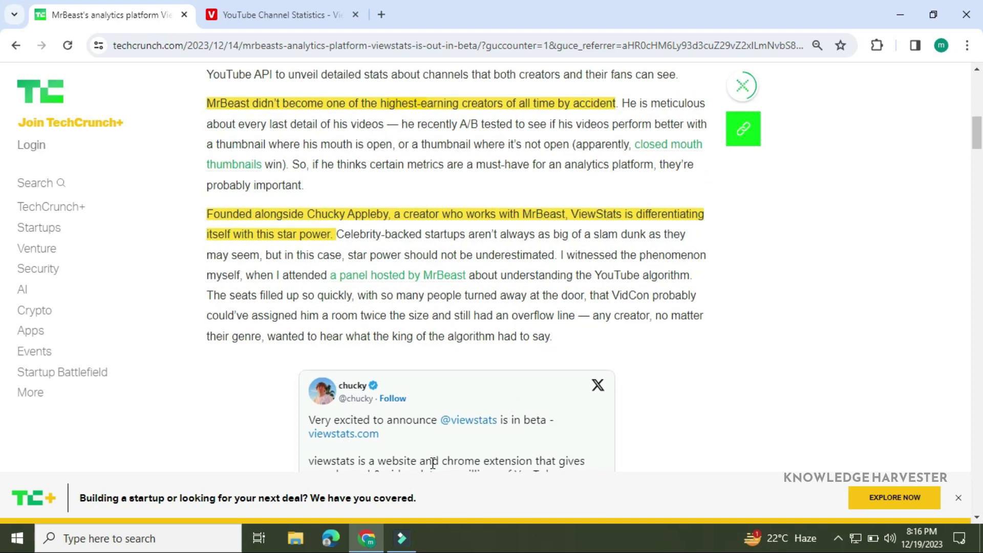
pyautogui.scroll(-4, 432, 462)
pyautogui.scroll(-4, 418, 308)
pyautogui.scroll(2, 417, 202)
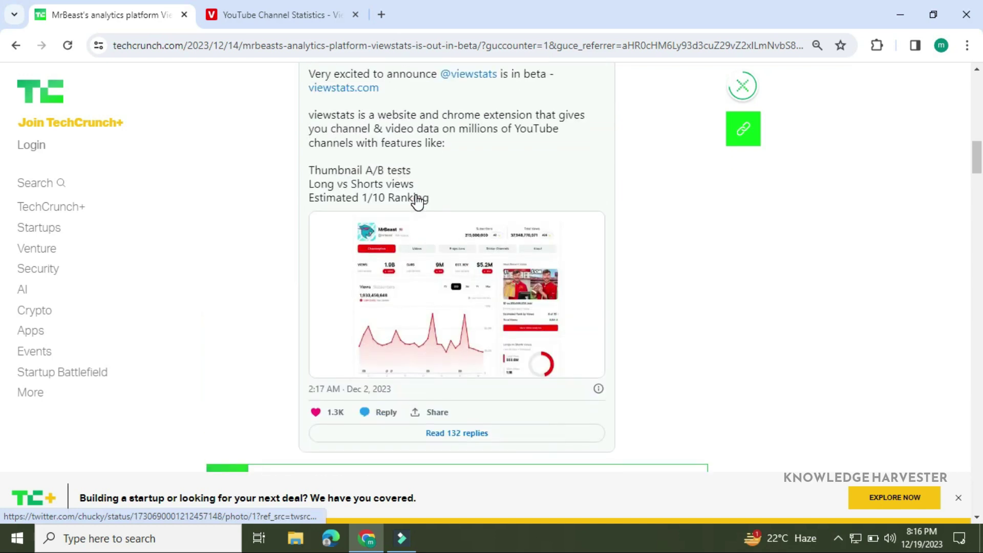
# - Search ViewStats for 'irfans view' and open Irfan's view's Channelytics page
pyautogui.click(300, 14)
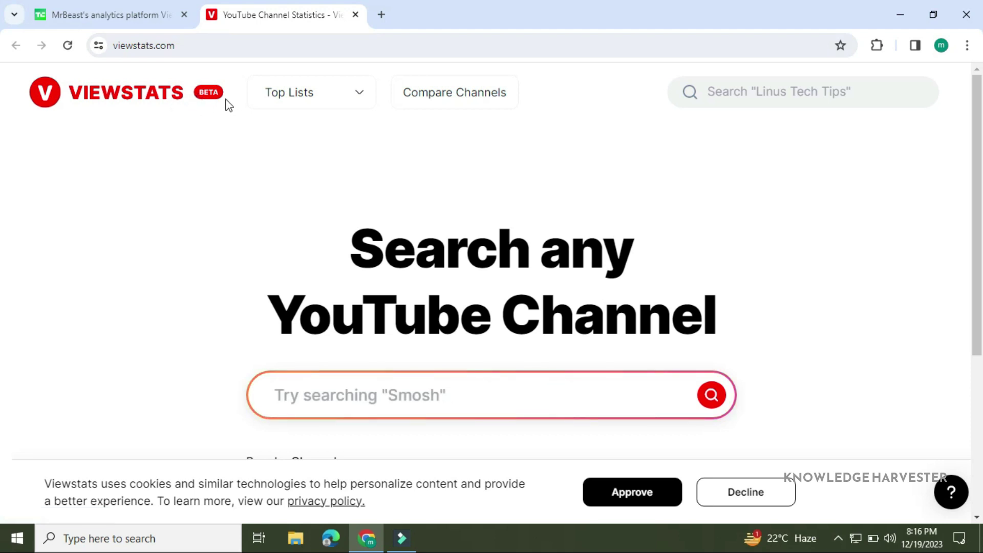
pyautogui.scroll(-3, 428, 216)
pyautogui.scroll(3, 427, 216)
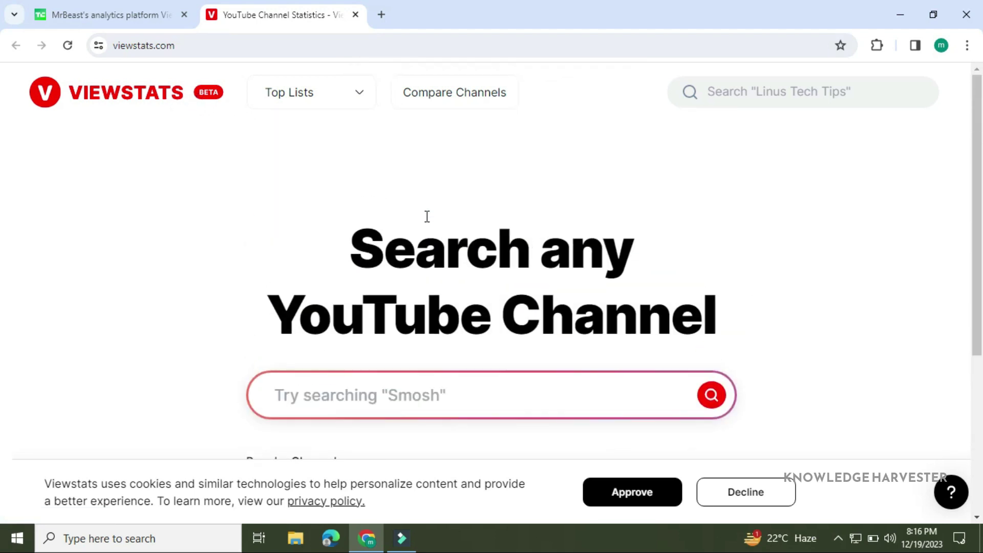
pyautogui.scroll(-2, 550, 311)
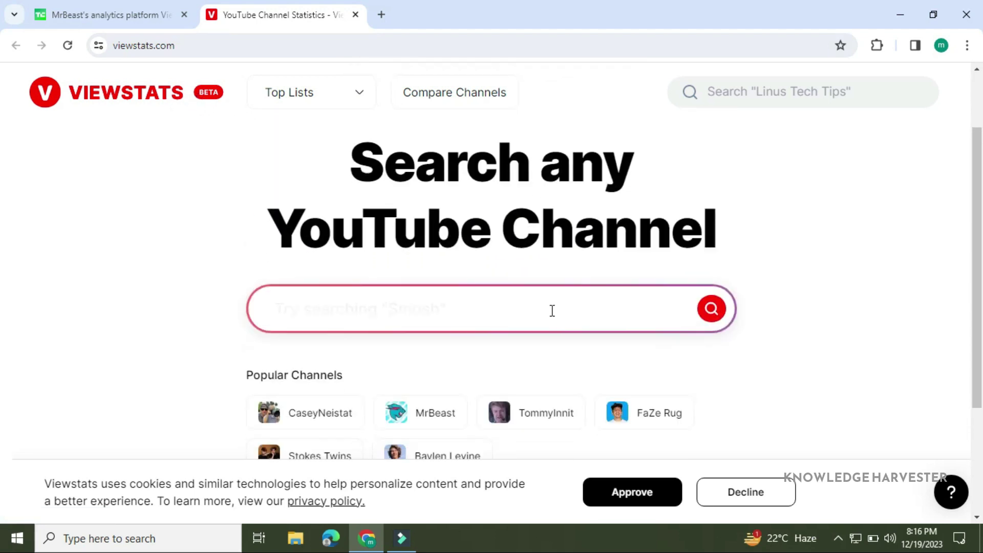
pyautogui.click(507, 295)
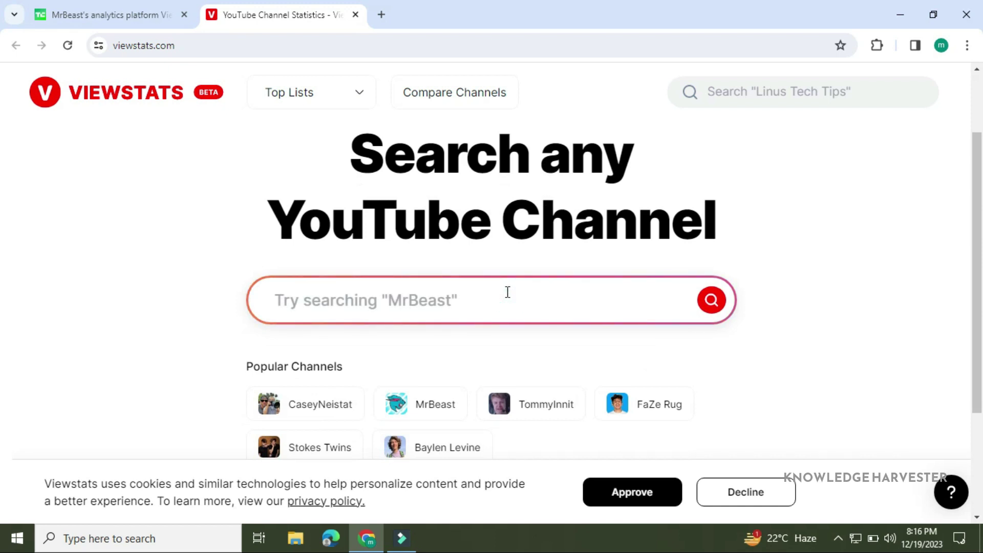
pyautogui.write('ir')
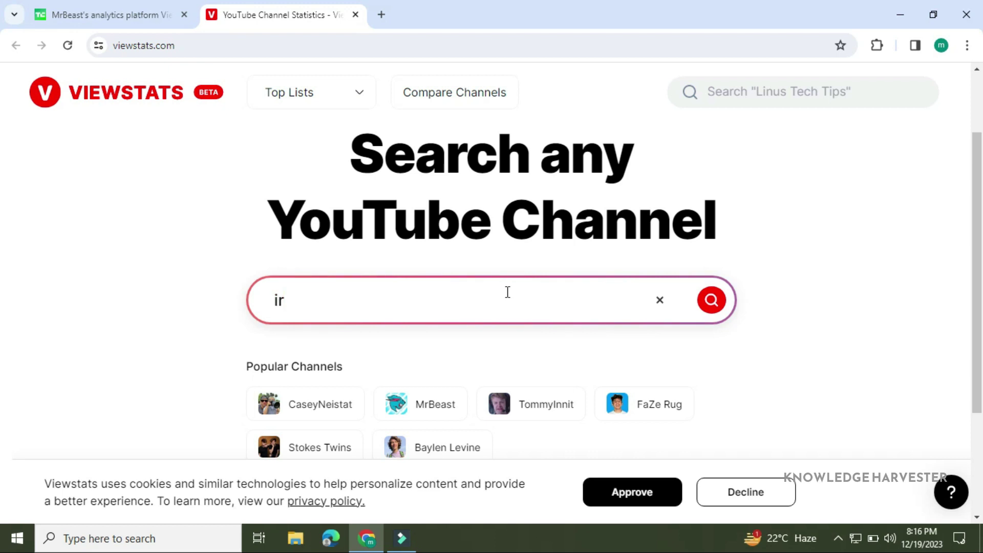
pyautogui.write('fans view')
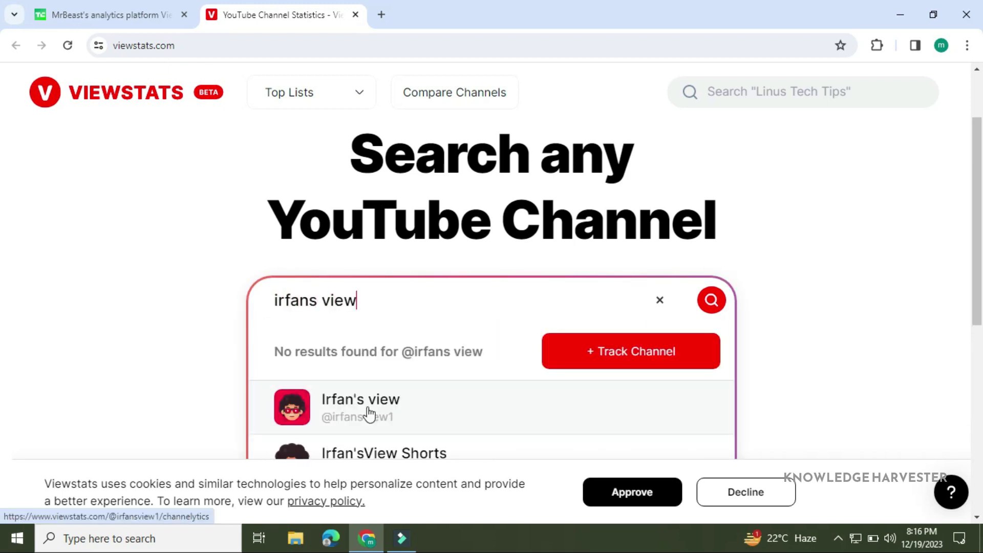
pyautogui.click(368, 413)
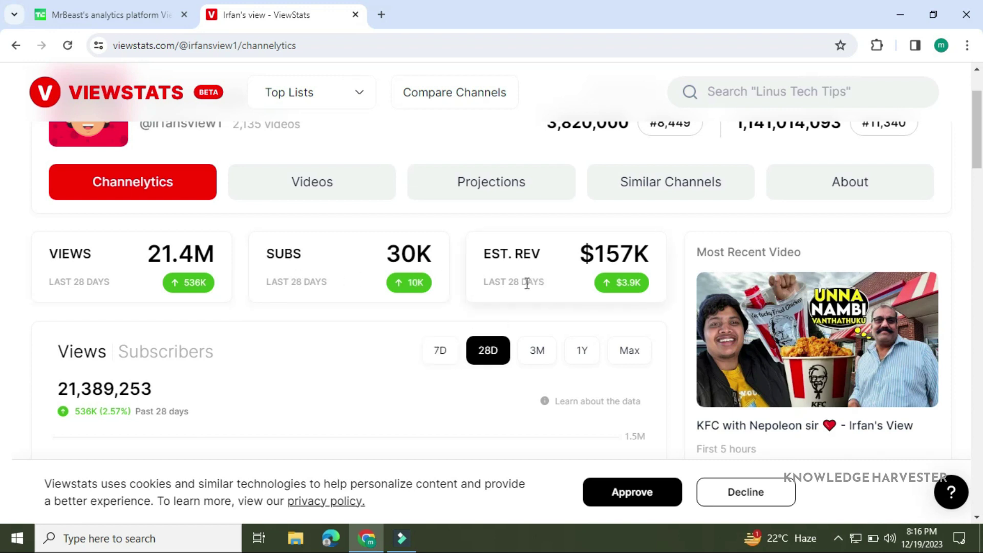
pyautogui.moveTo(622, 282)
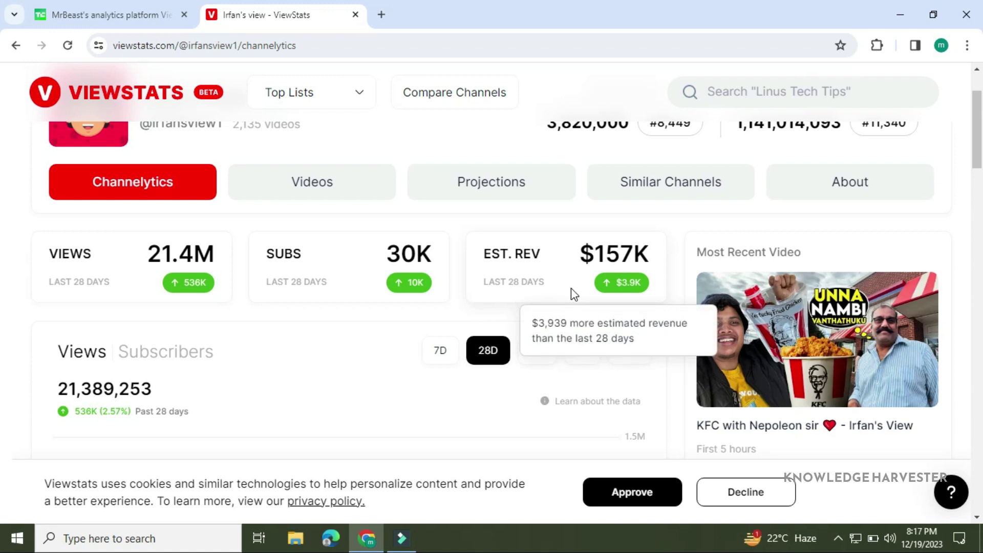
pyautogui.scroll(-1, 571, 289)
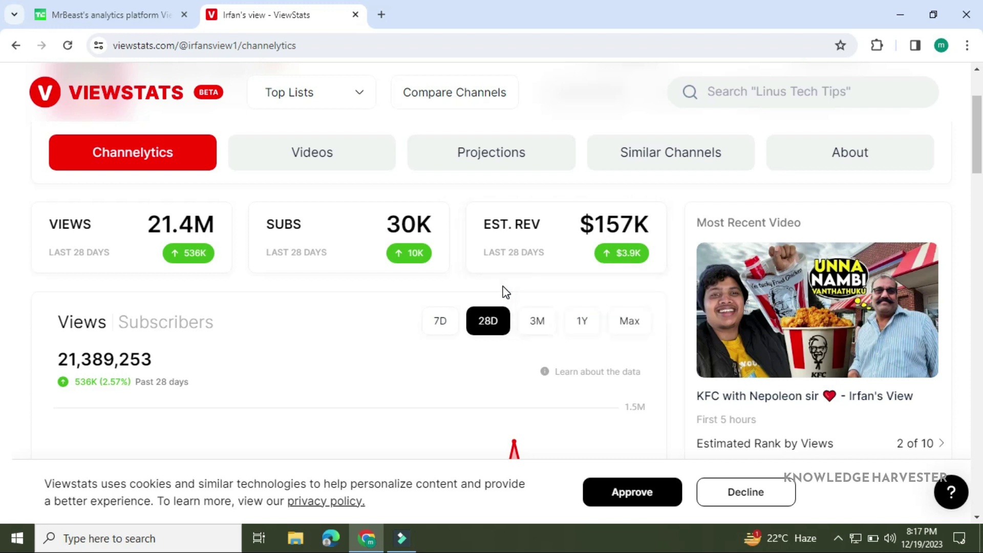
pyautogui.scroll(-2, 506, 292)
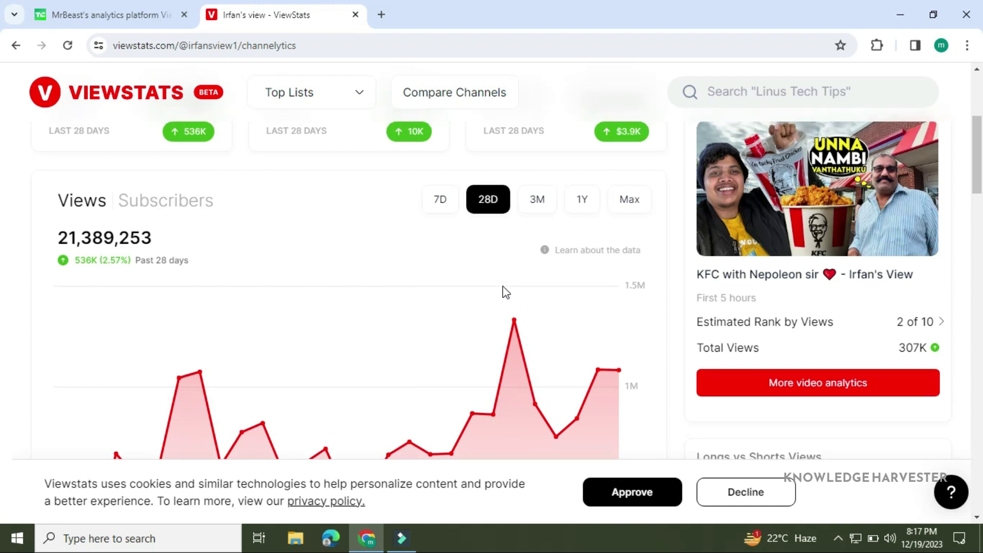
pyautogui.scroll(2, 506, 292)
pyautogui.scroll(-2, 505, 292)
pyautogui.scroll(-5, 506, 293)
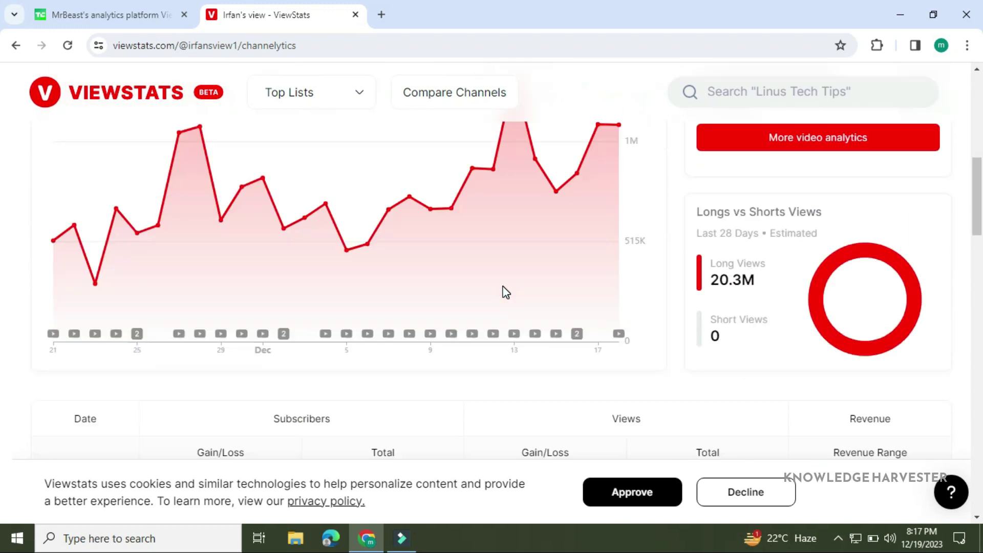
pyautogui.scroll(-5, 505, 292)
pyautogui.scroll(2, 506, 292)
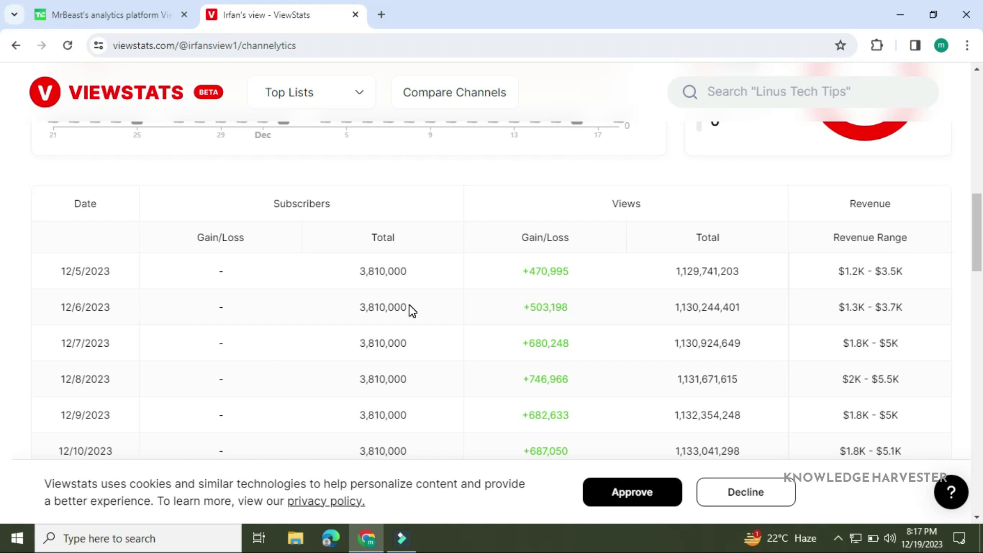
pyautogui.scroll(-4, 410, 305)
pyautogui.scroll(-4, 409, 305)
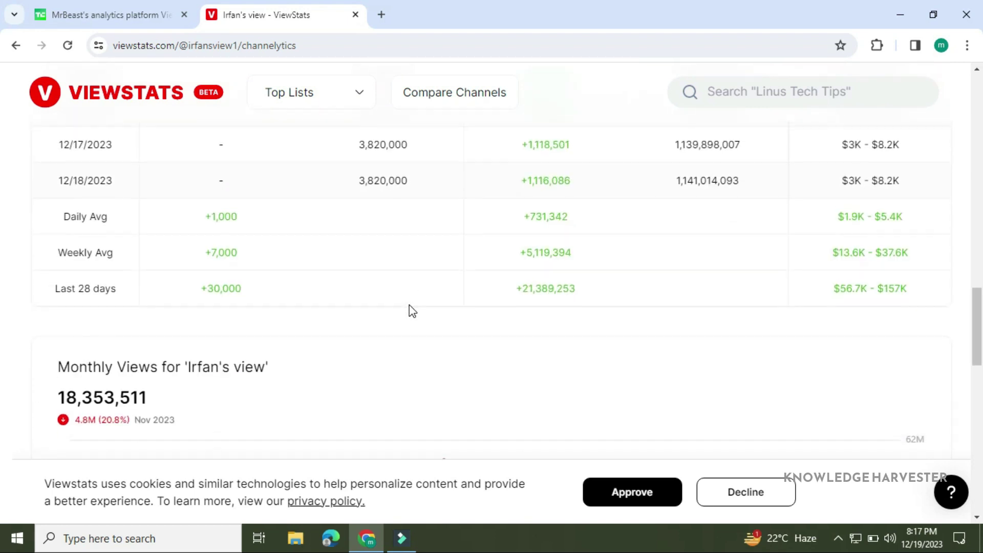
pyautogui.scroll(-4, 409, 305)
pyautogui.scroll(3, 410, 306)
pyautogui.scroll(-4, 409, 305)
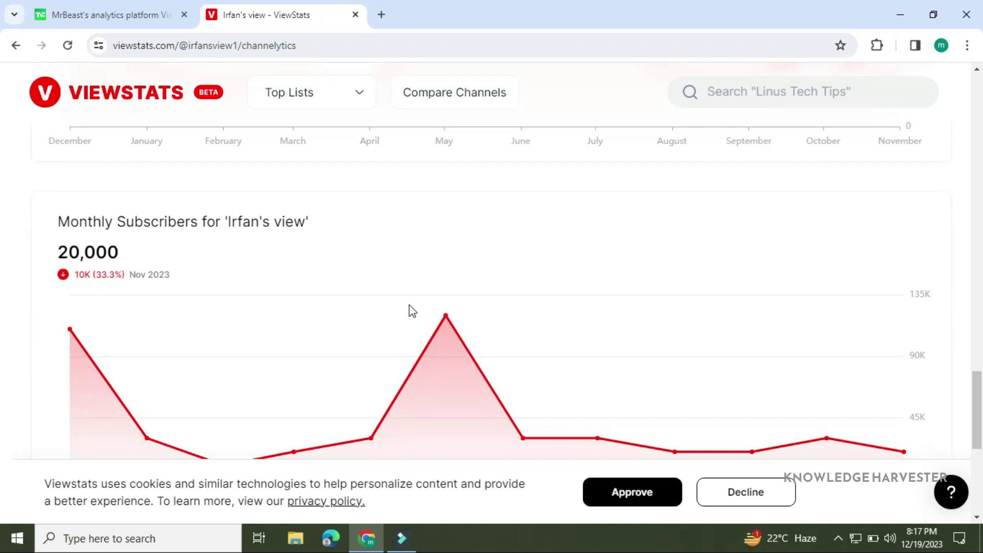
pyautogui.scroll(-2, 410, 305)
pyautogui.scroll(3, 410, 305)
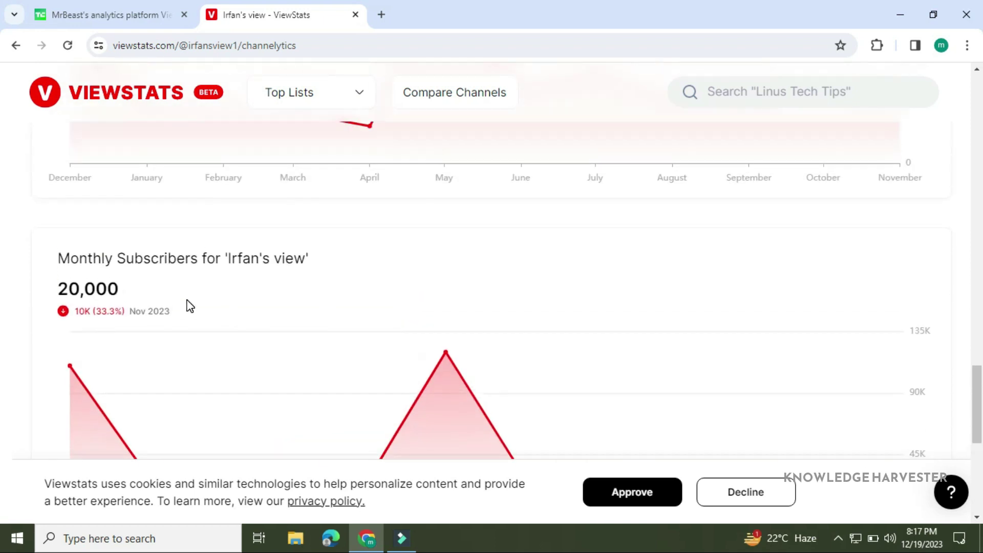
pyautogui.scroll(3, 322, 300)
pyautogui.scroll(4, 322, 300)
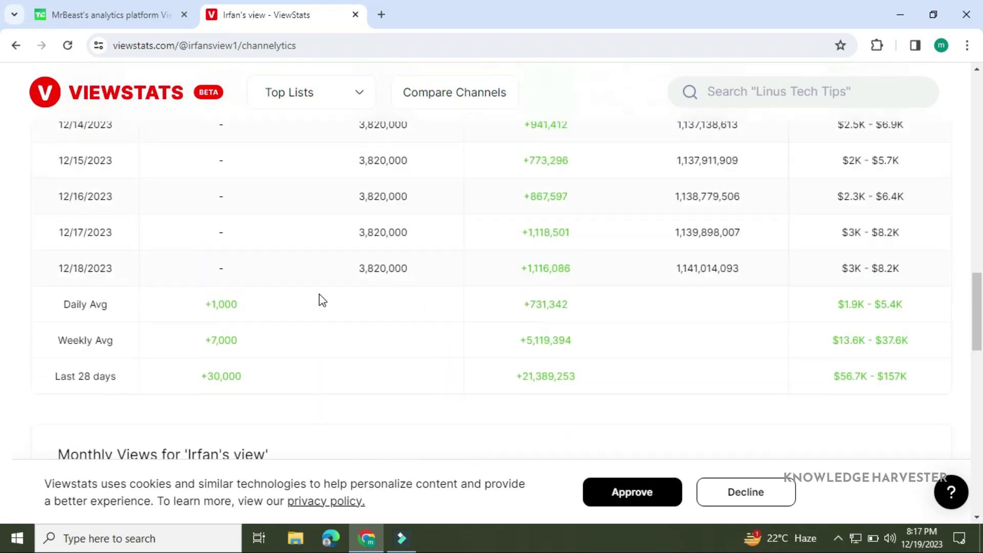
pyautogui.scroll(2, 322, 300)
pyautogui.scroll(4, 322, 301)
pyautogui.scroll(5, 322, 300)
pyautogui.scroll(5, 322, 299)
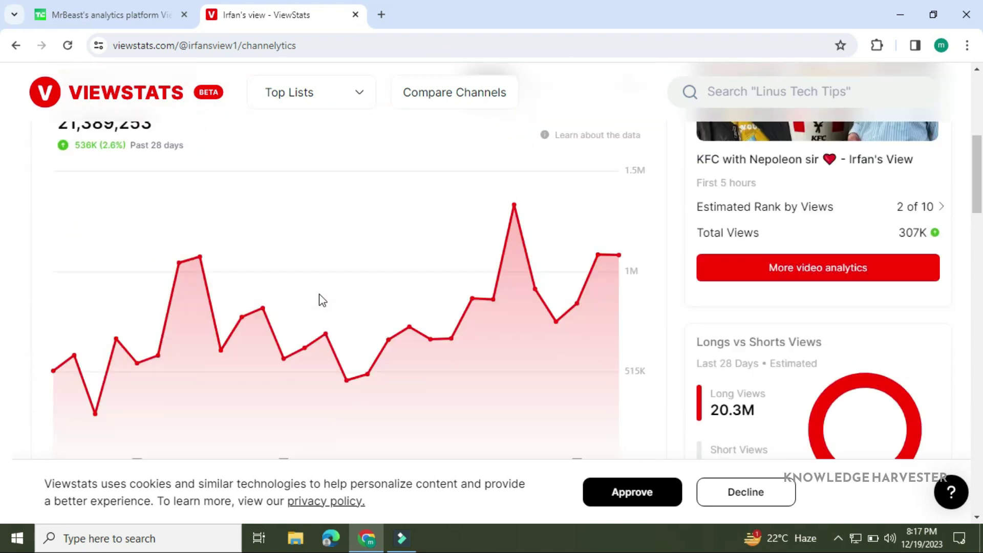
pyautogui.scroll(4, 321, 300)
pyautogui.scroll(3, 322, 300)
pyautogui.scroll(3, 322, 300)
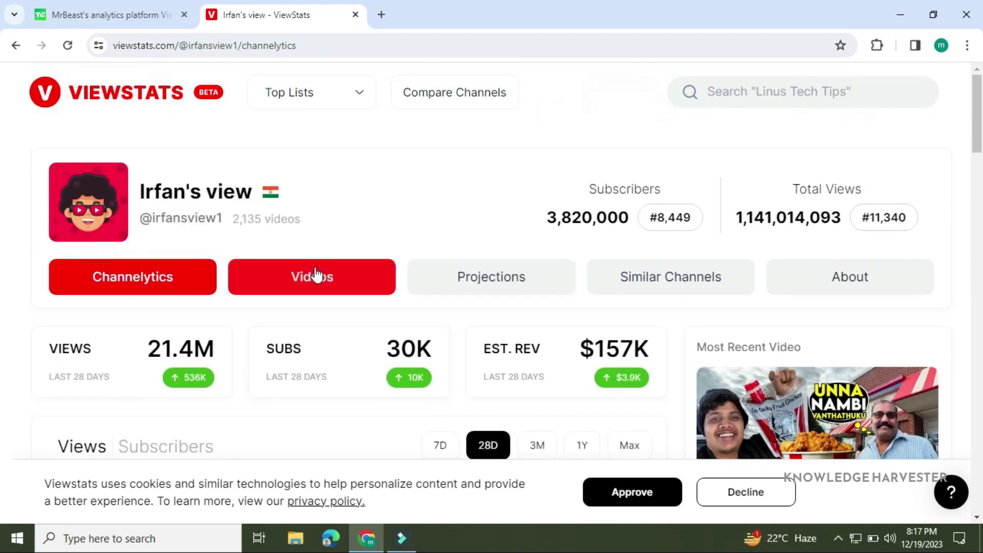
# - Browse Irfan's view's Videos grid, then its Projections milestones and views chart
pyautogui.click(315, 271)
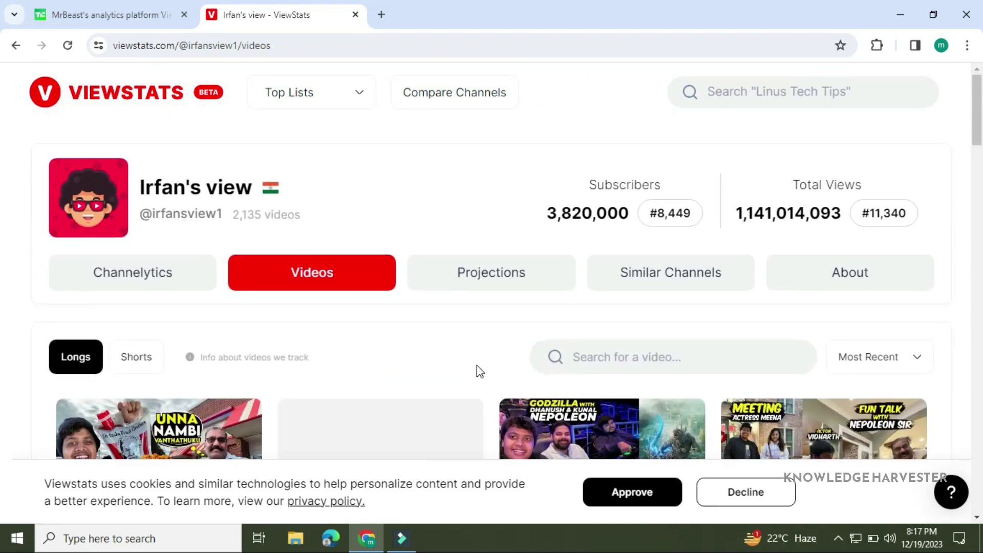
pyautogui.scroll(-2, 477, 364)
pyautogui.scroll(-2, 477, 365)
pyautogui.scroll(3, 498, 347)
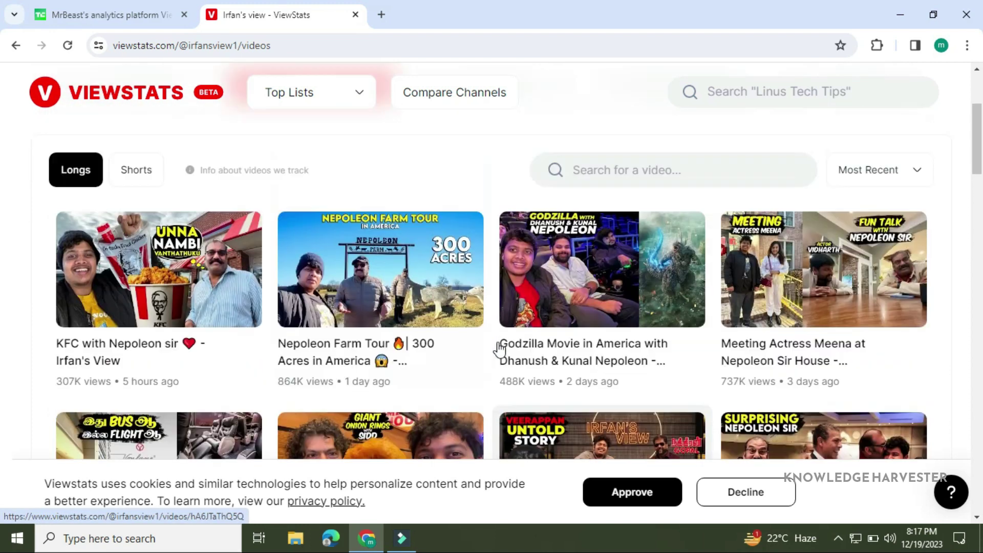
pyautogui.scroll(1, 498, 347)
pyautogui.click(492, 202)
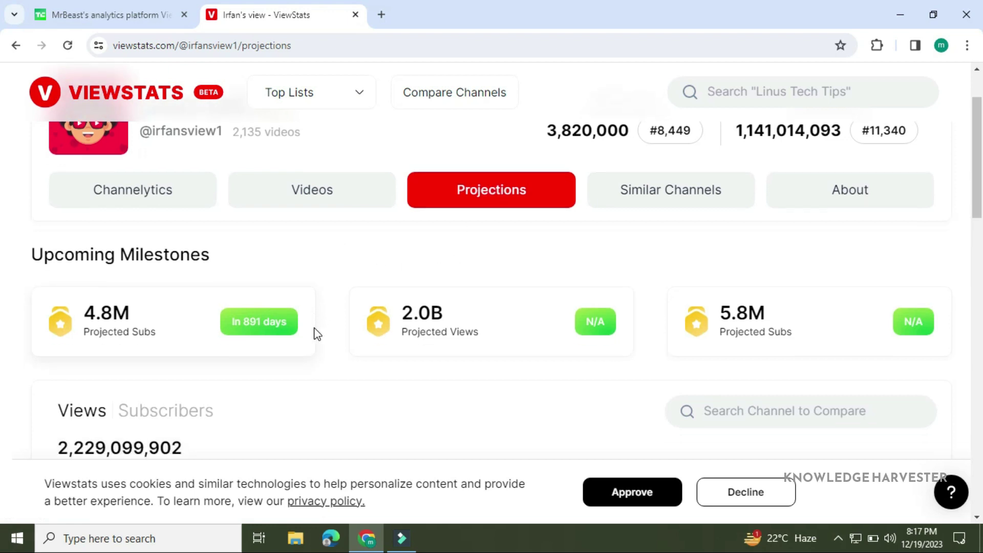
pyautogui.scroll(-2, 315, 332)
pyautogui.scroll(3, 284, 273)
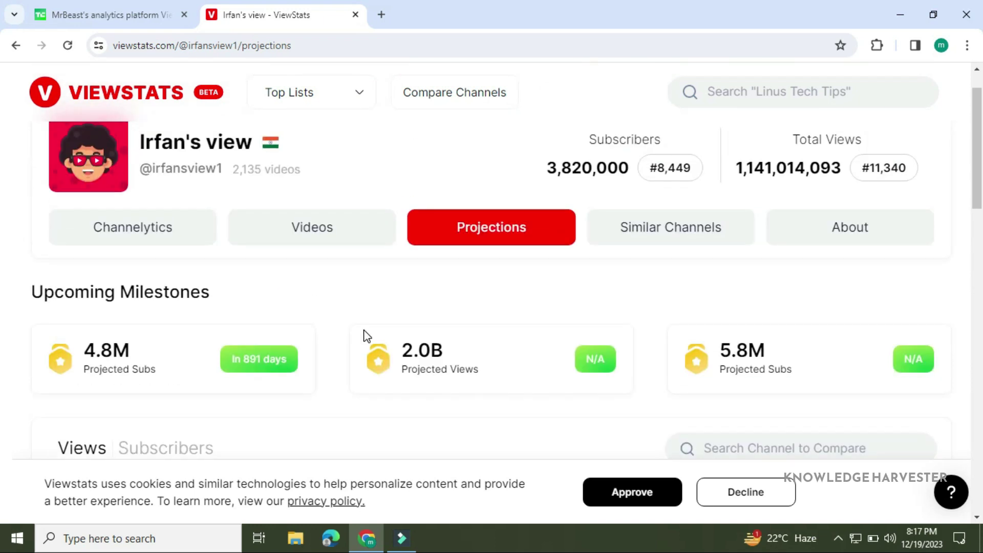
pyautogui.scroll(-5, 366, 335)
pyautogui.scroll(-4, 365, 335)
pyautogui.scroll(4, 366, 335)
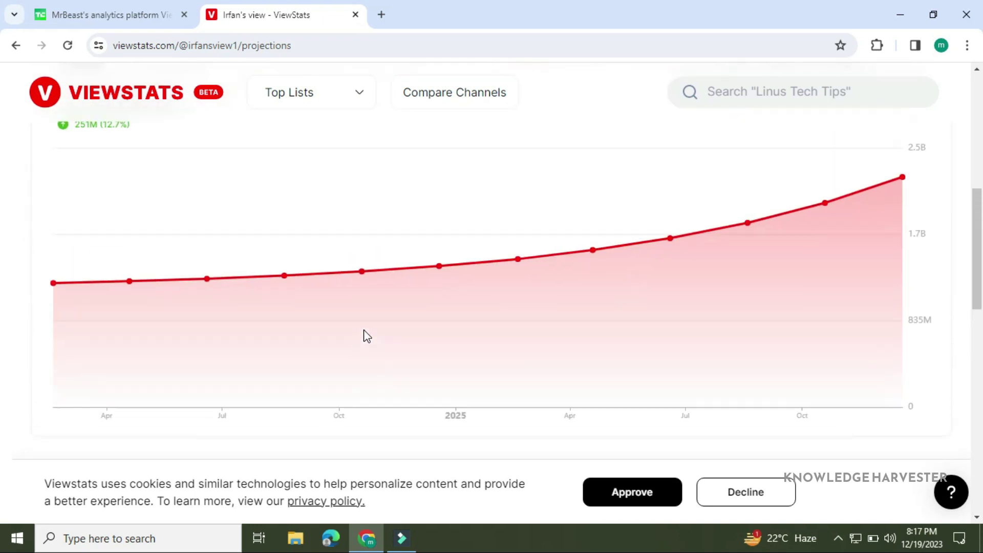
pyautogui.scroll(4, 366, 335)
pyautogui.scroll(2, 476, 300)
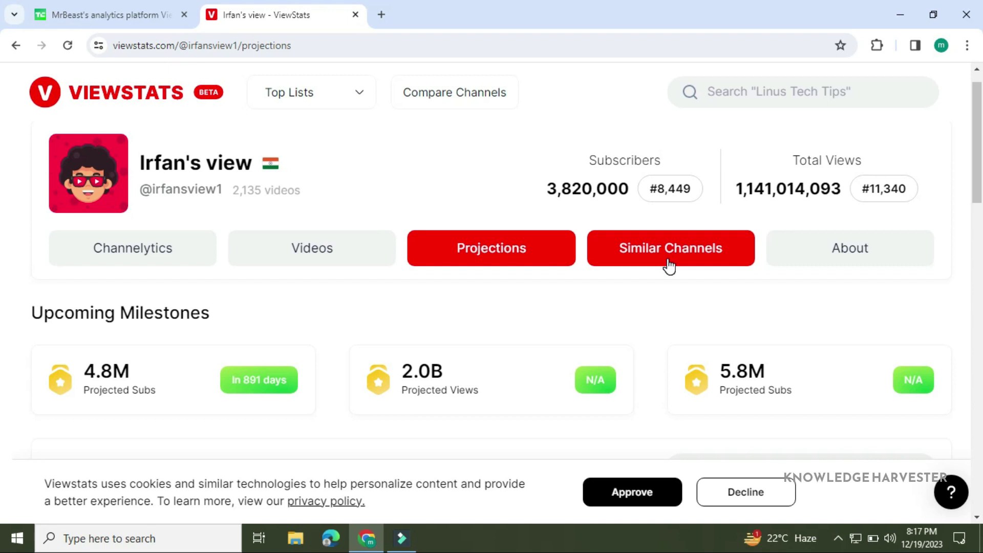
# - Browse the Similar Channels table ranking related channels by similarity score
pyautogui.click(670, 262)
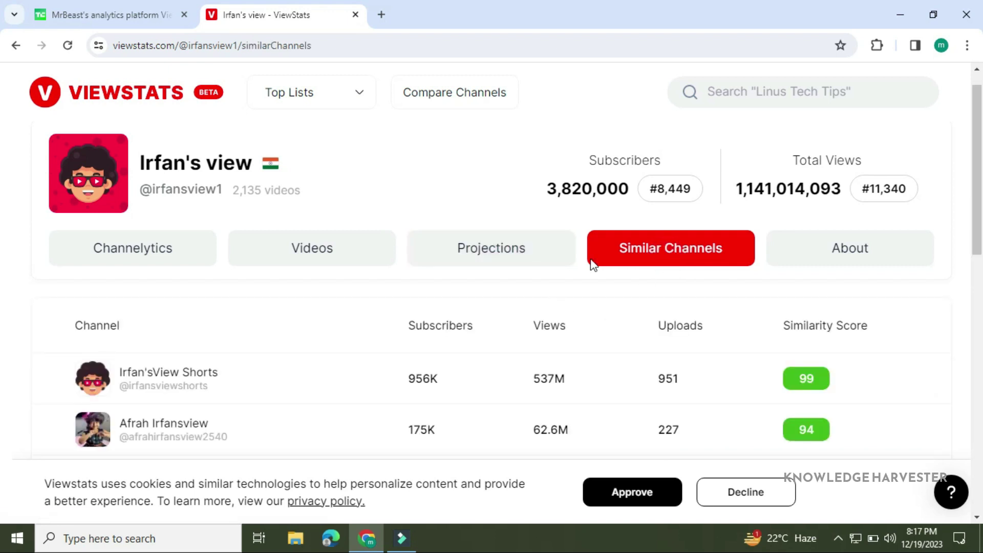
pyautogui.scroll(-1, 565, 297)
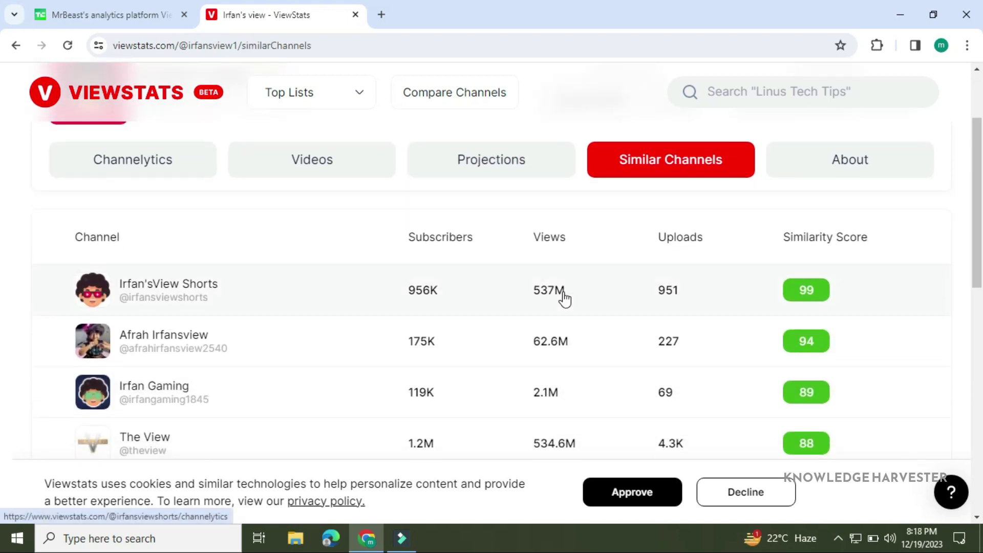
pyautogui.scroll(-2, 565, 297)
pyautogui.scroll(-1, 565, 297)
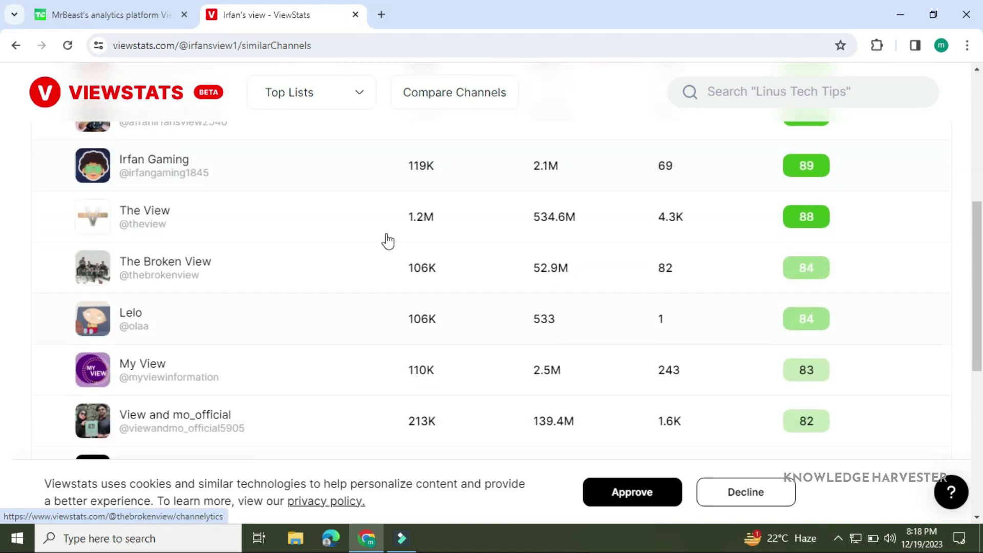
pyautogui.scroll(-3, 411, 235)
pyautogui.scroll(2, 281, 313)
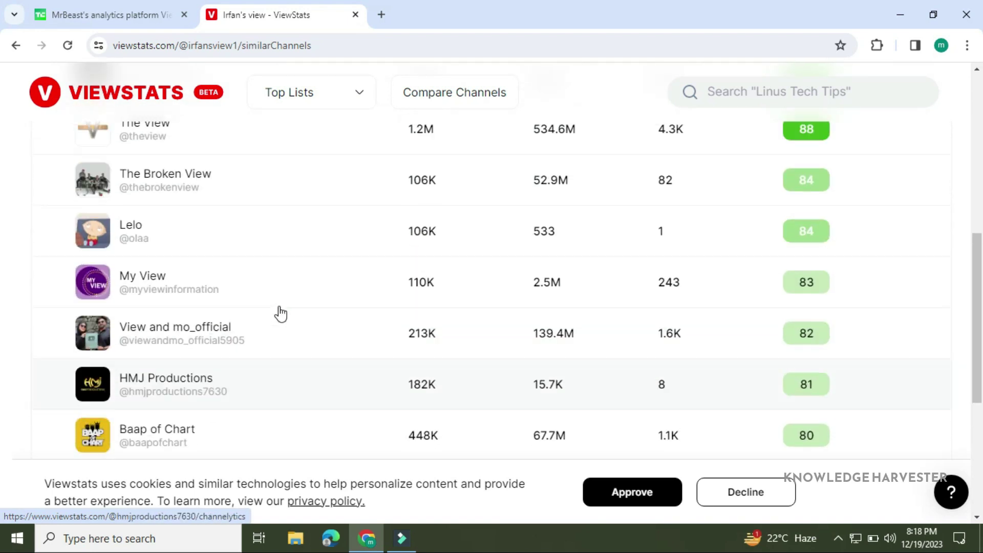
pyautogui.scroll(3, 281, 313)
pyautogui.scroll(3, 281, 313)
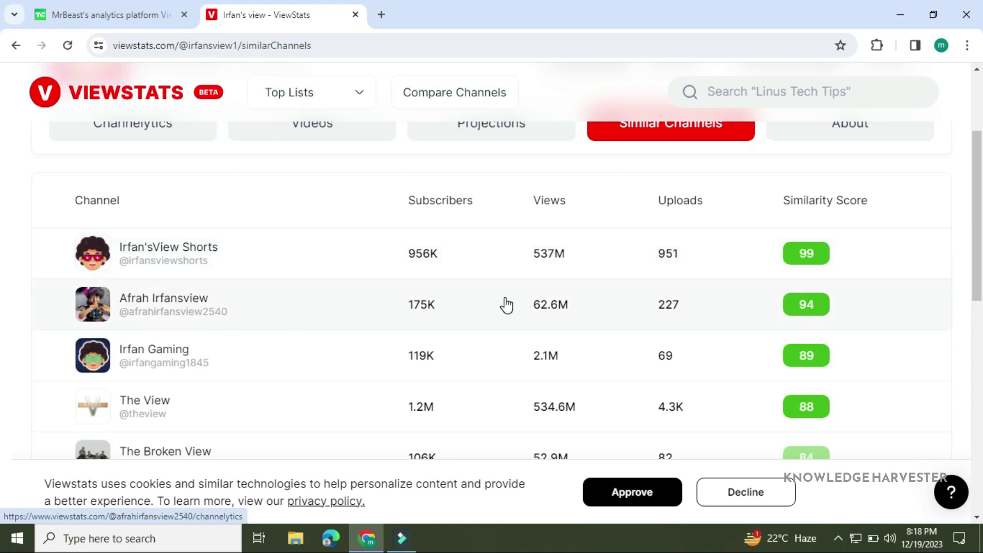
pyautogui.scroll(3, 504, 305)
pyautogui.scroll(-4, 376, 384)
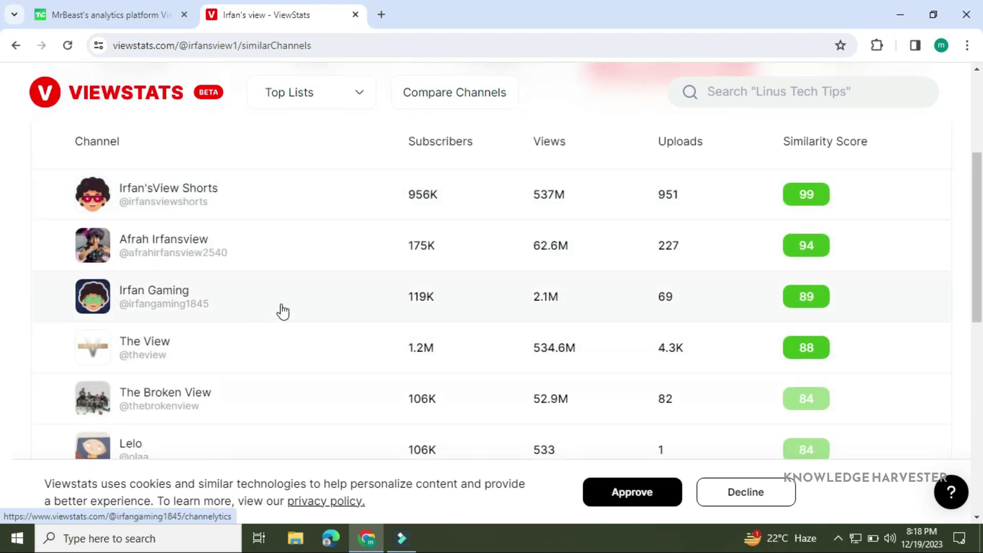
pyautogui.scroll(4, 603, 298)
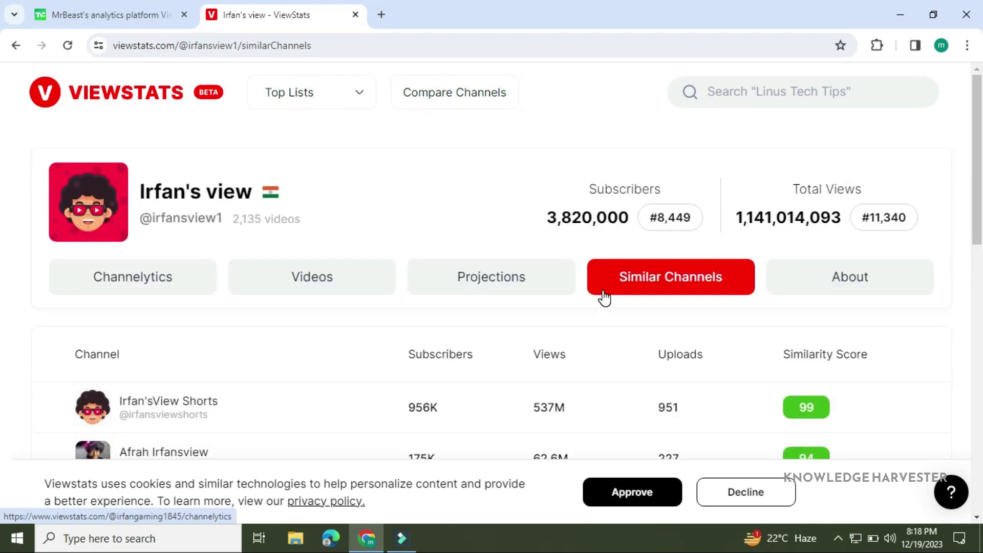
# - View the About tab: country IN, People & Blogs category, 14-year channel age
pyautogui.click(849, 276)
pyautogui.scroll(-3, 516, 250)
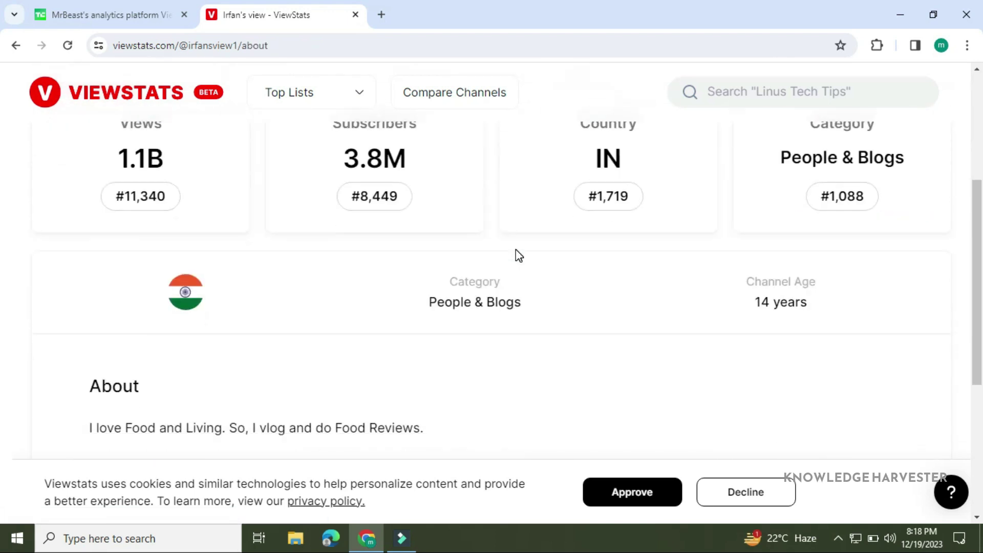
pyautogui.scroll(1, 516, 250)
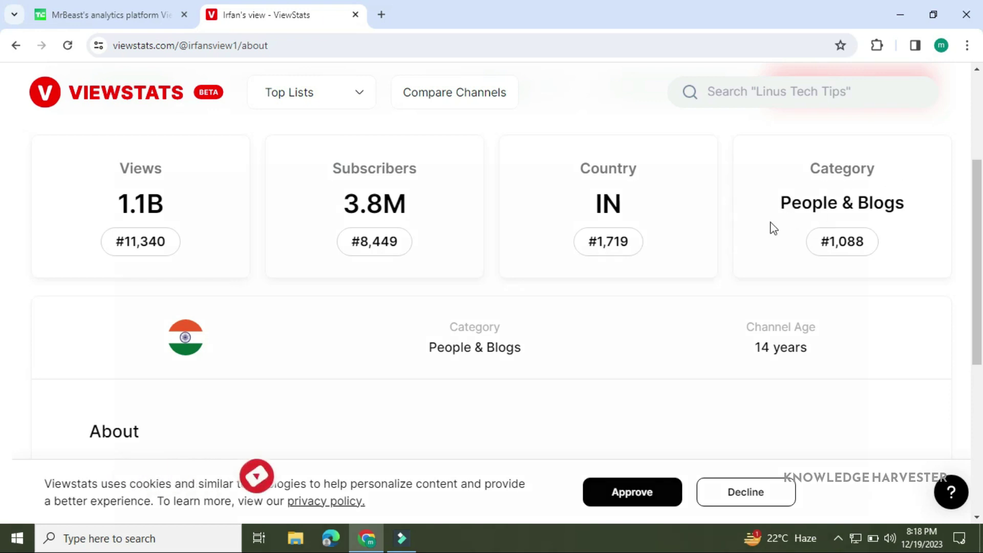
pyautogui.scroll(-2, 774, 228)
pyautogui.scroll(-2, 753, 193)
pyautogui.scroll(2, 754, 192)
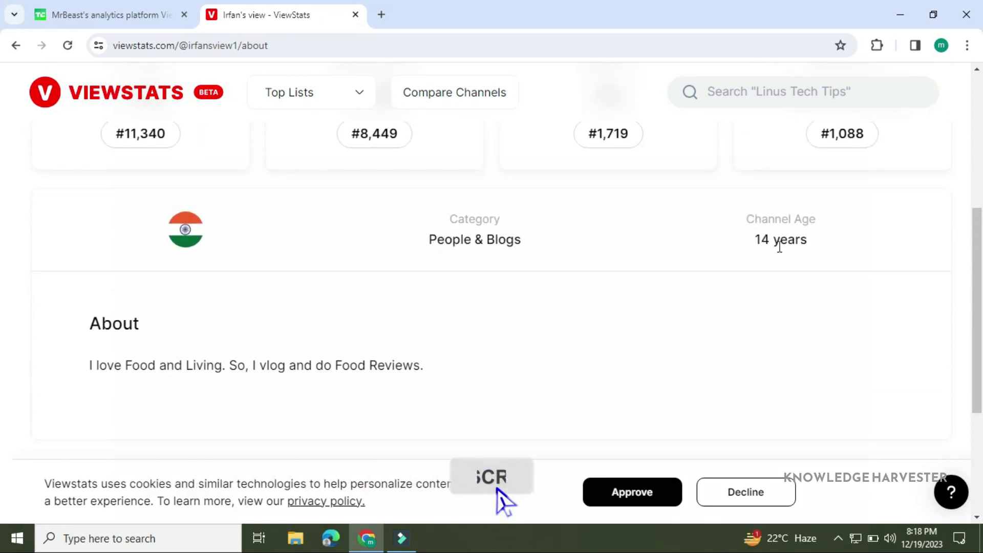
pyautogui.scroll(3, 755, 241)
pyautogui.scroll(3, 755, 240)
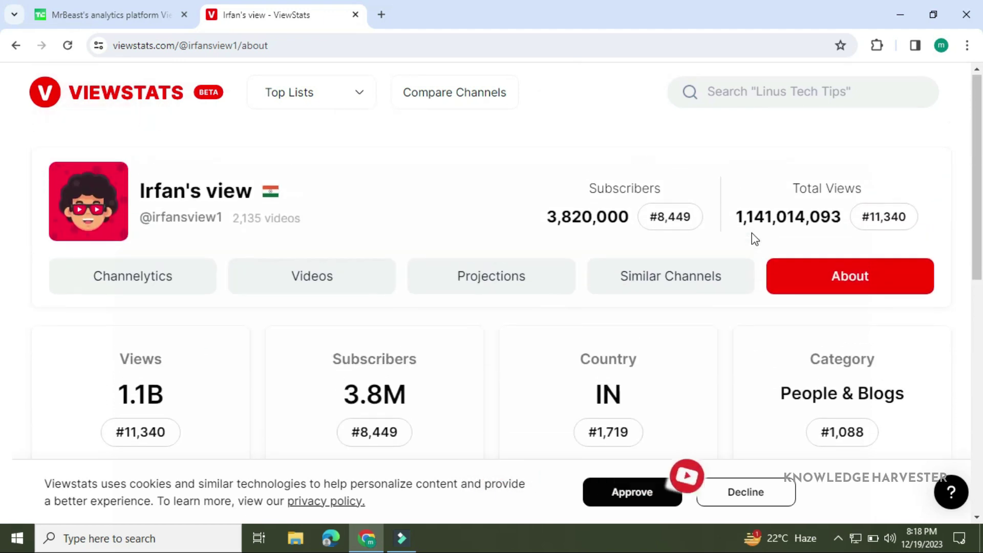
# - Search 'madan gowri' and open its page showing 33.6M views and 40K subs
pyautogui.click(753, 91)
pyautogui.write('ma')
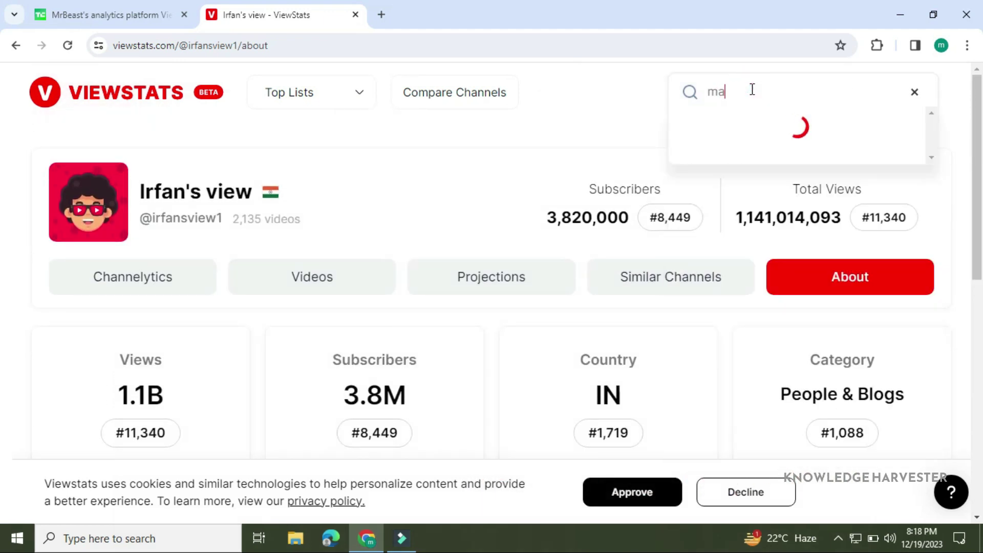
pyautogui.write('dan gowr')
pyautogui.write('i')
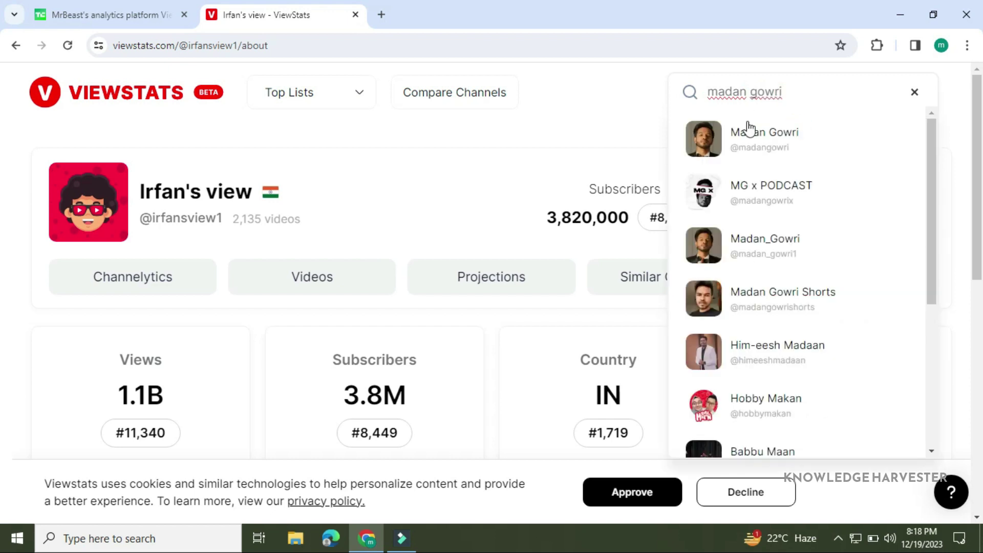
pyautogui.click(747, 124)
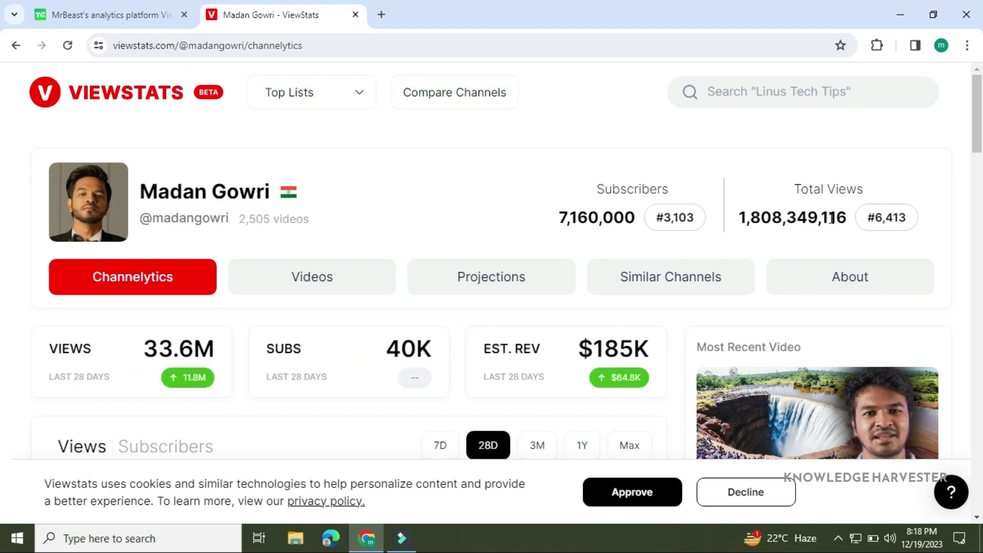
pyautogui.scroll(-1, 464, 346)
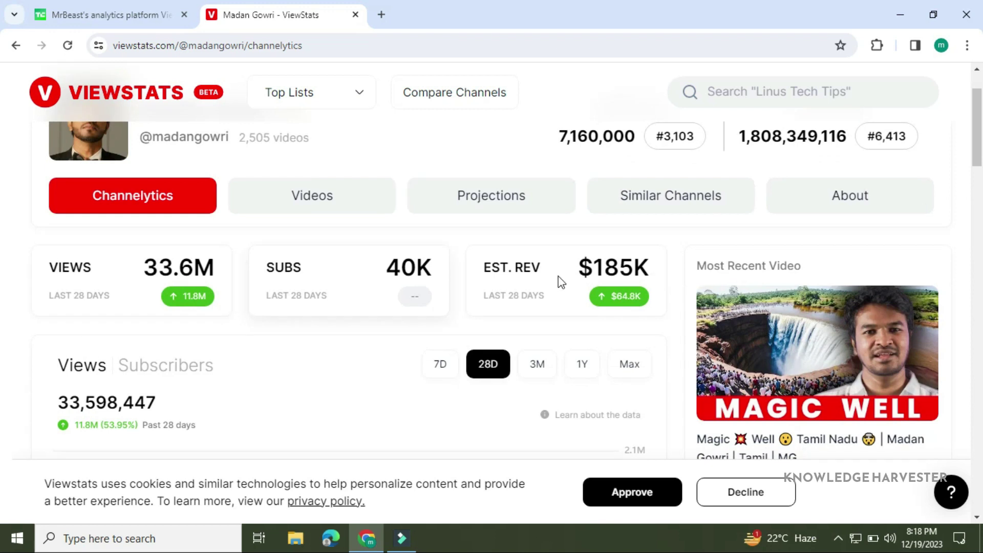
pyautogui.scroll(3, 662, 273)
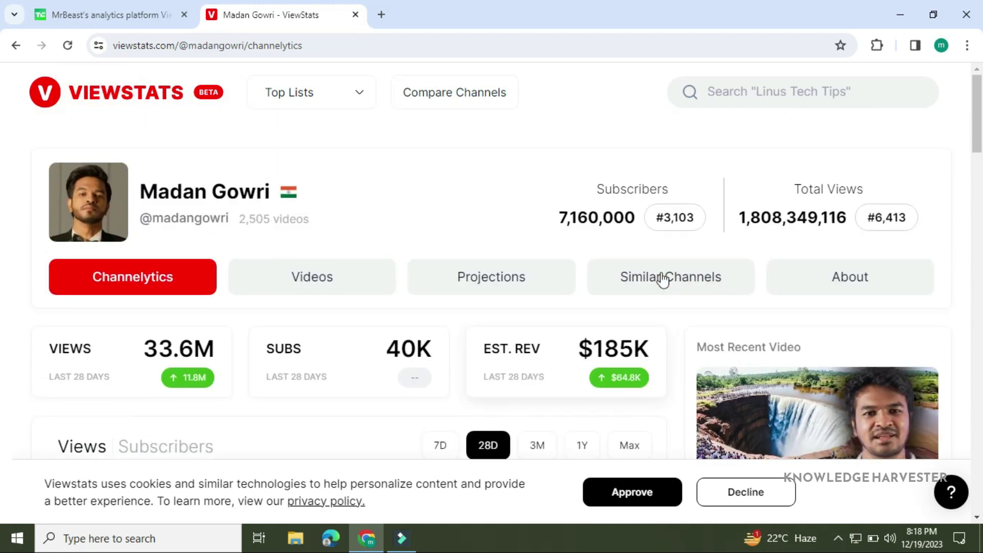
# - On the Compare page, set Irfan's view on the left and Madan Gowri on the right
pyautogui.click(478, 99)
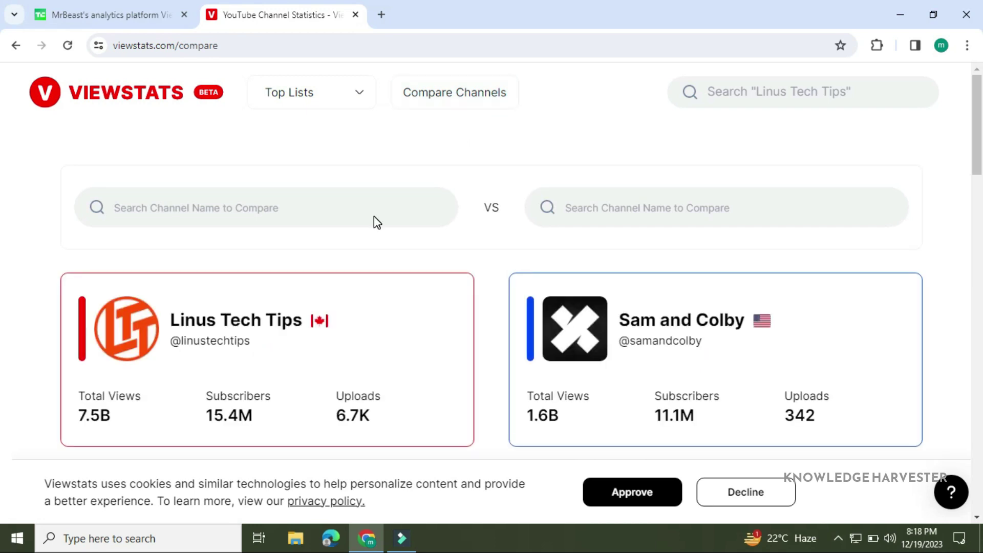
pyautogui.click(352, 211)
pyautogui.write('irfans v')
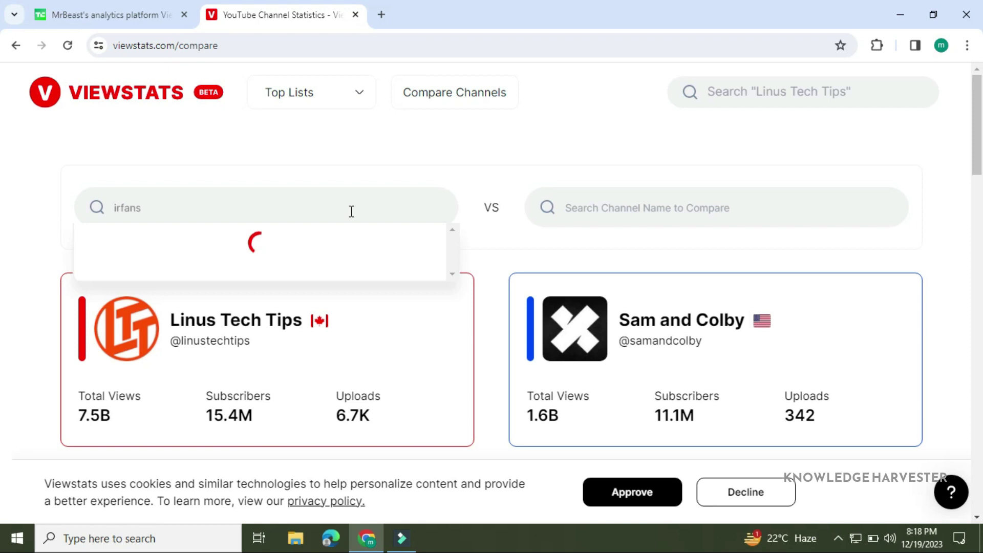
pyautogui.write('iew')
pyautogui.click(225, 253)
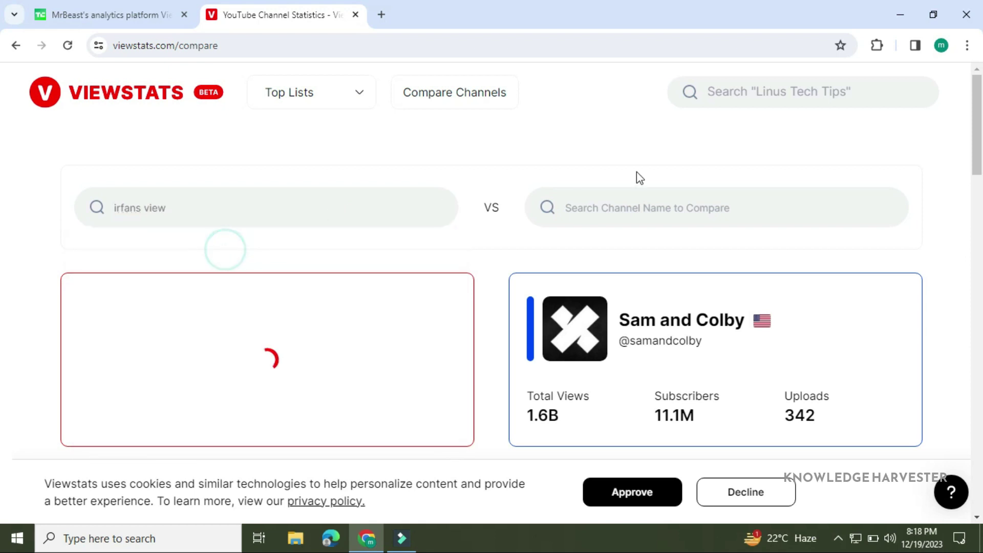
pyautogui.click(636, 208)
pyautogui.write('madan gowri')
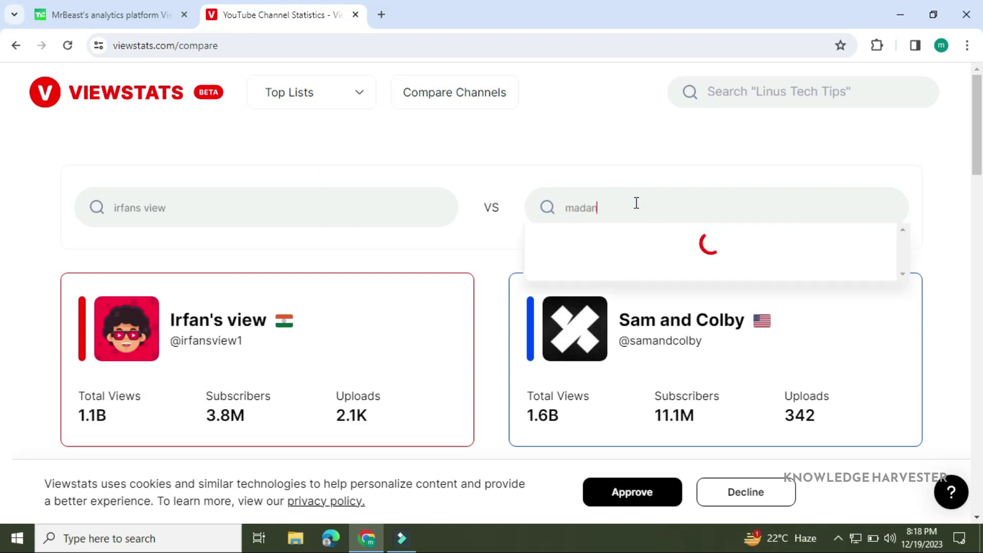
pyautogui.click(668, 254)
pyautogui.scroll(-2, 491, 341)
pyautogui.scroll(-1, 492, 341)
pyautogui.scroll(-1, 492, 340)
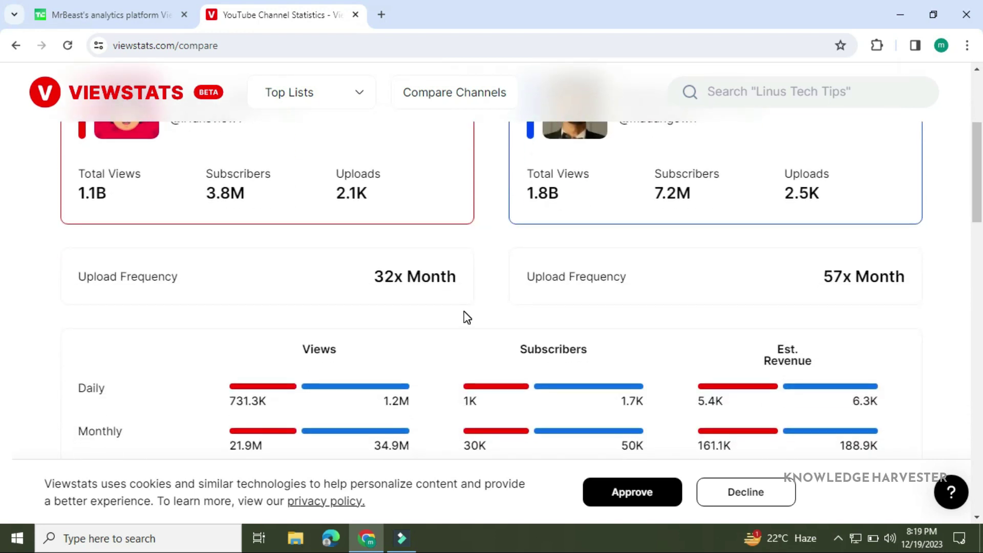
pyautogui.scroll(-1, 721, 297)
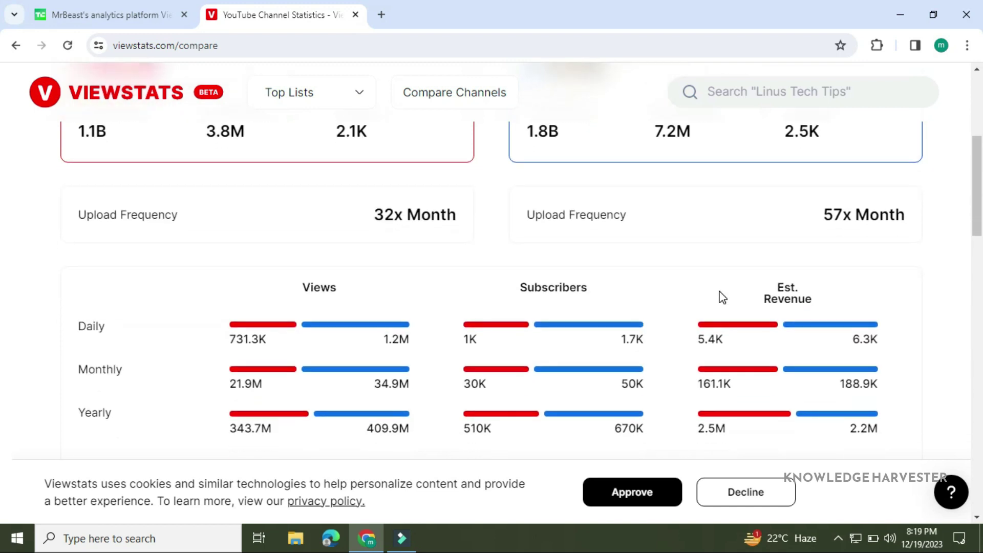
pyautogui.scroll(-2, 478, 280)
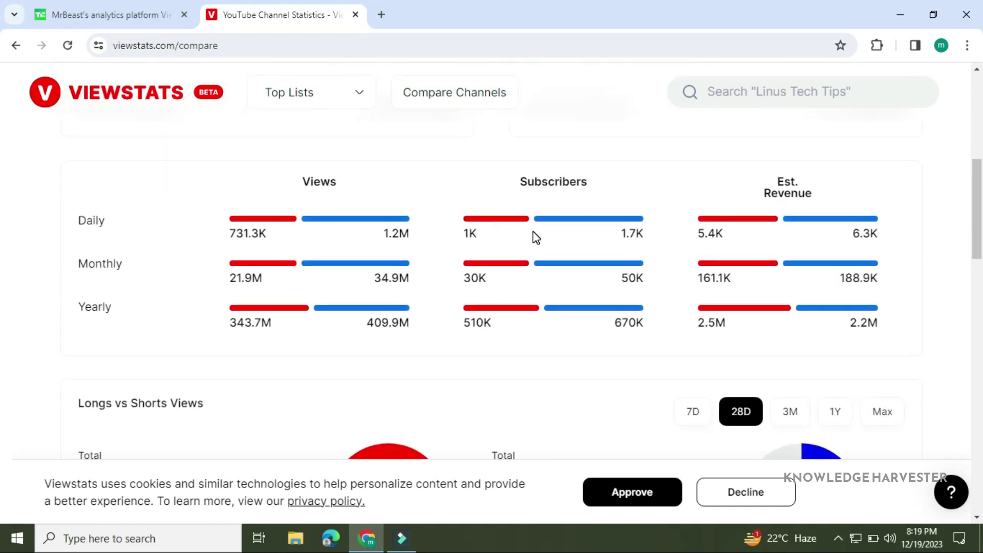
pyautogui.scroll(-3, 758, 245)
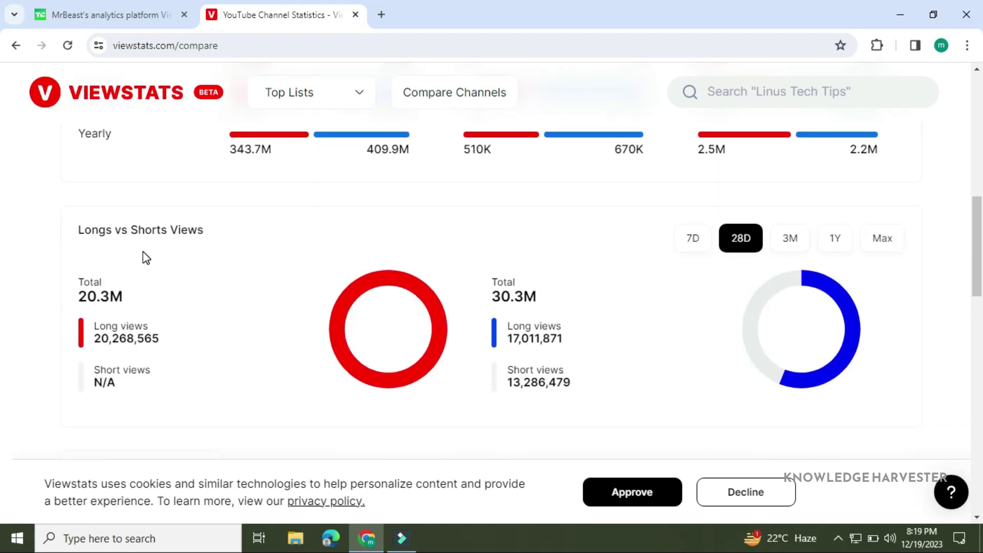
pyautogui.scroll(-4, 508, 323)
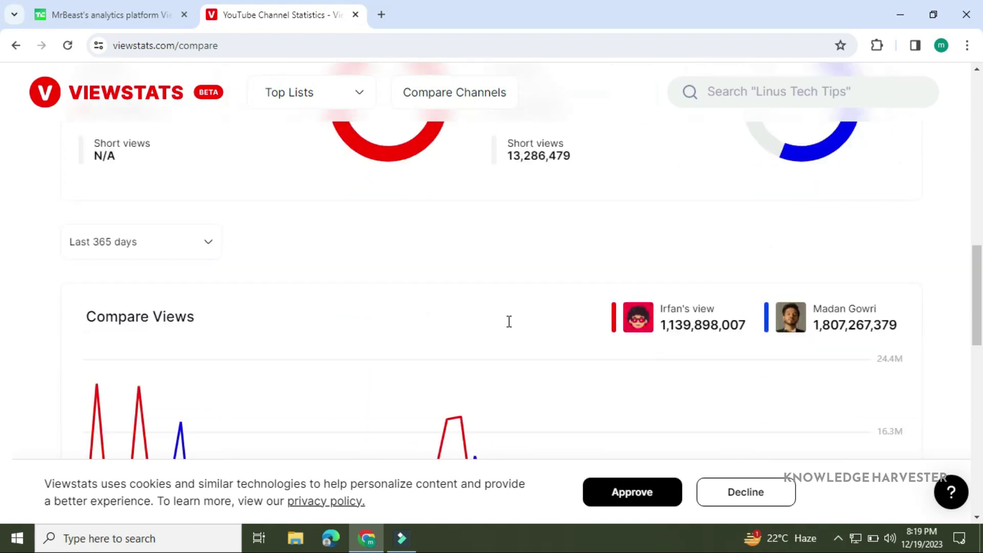
pyautogui.scroll(-4, 509, 322)
pyautogui.scroll(-4, 509, 326)
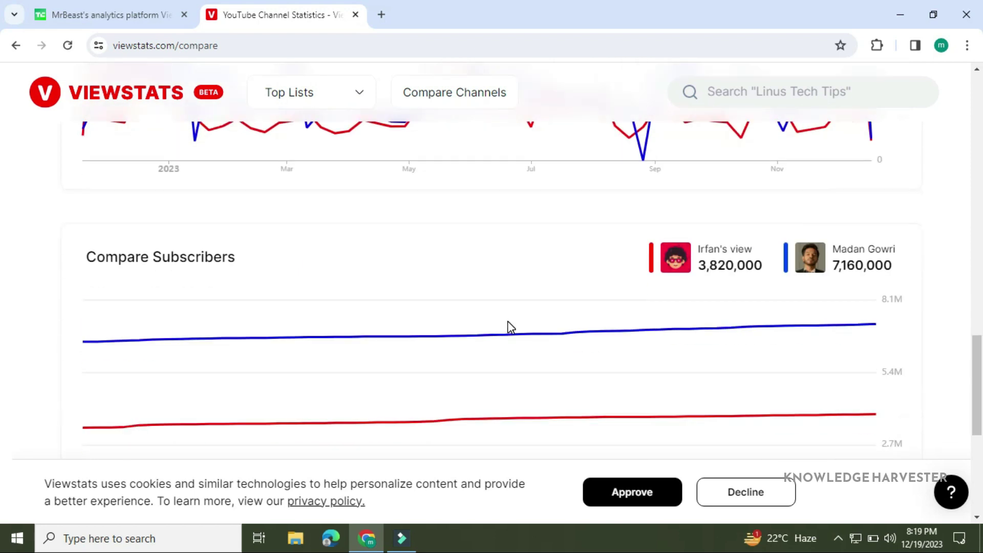
pyautogui.scroll(-4, 508, 326)
pyautogui.scroll(-2, 509, 326)
pyautogui.scroll(5, 509, 326)
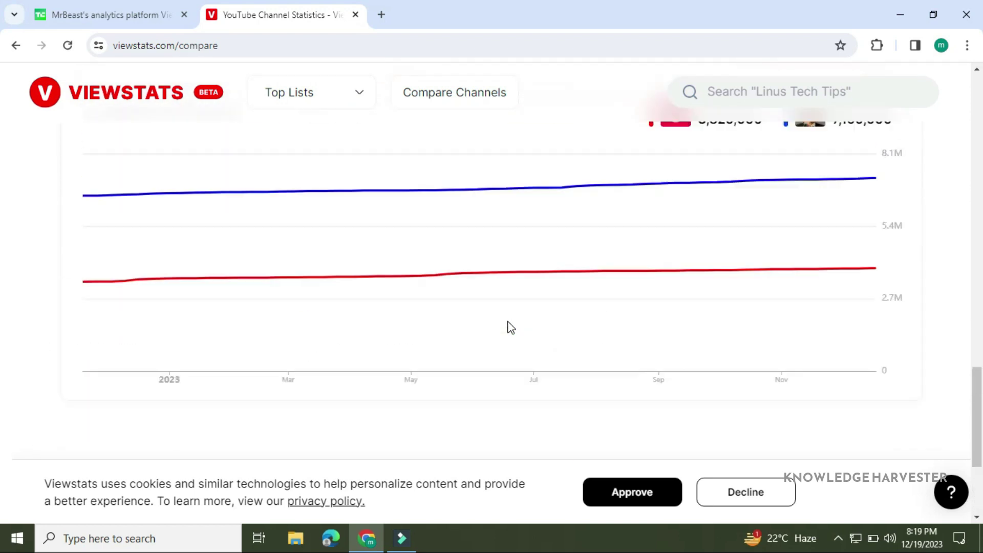
pyautogui.scroll(5, 509, 326)
pyautogui.scroll(5, 508, 327)
pyautogui.scroll(5, 509, 327)
pyautogui.scroll(5, 510, 327)
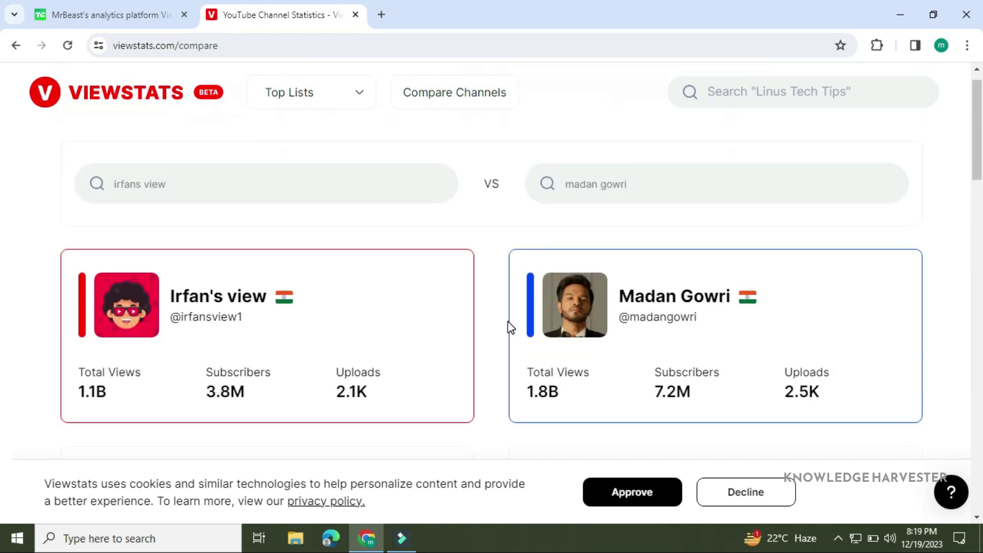
pyautogui.scroll(3, 509, 326)
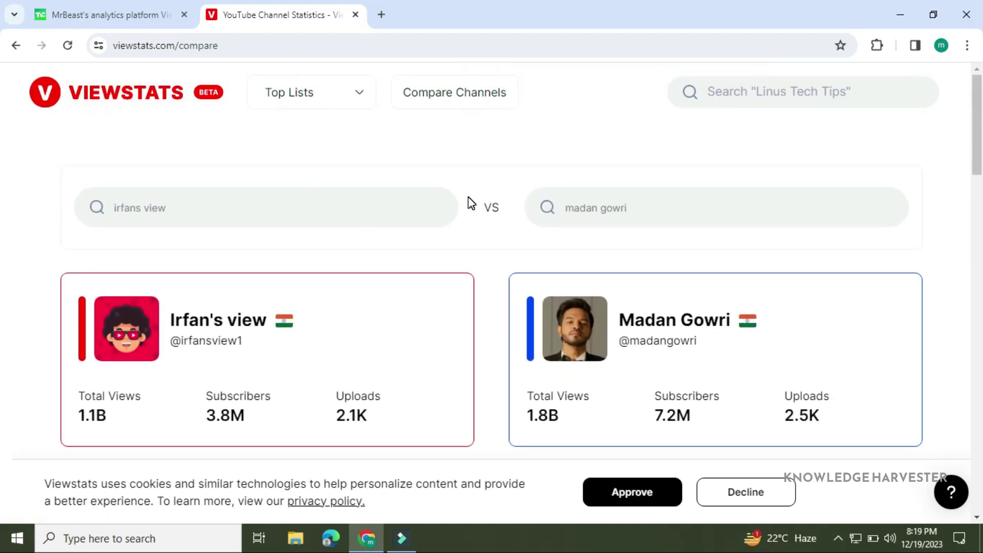
pyautogui.scroll(-2, 468, 197)
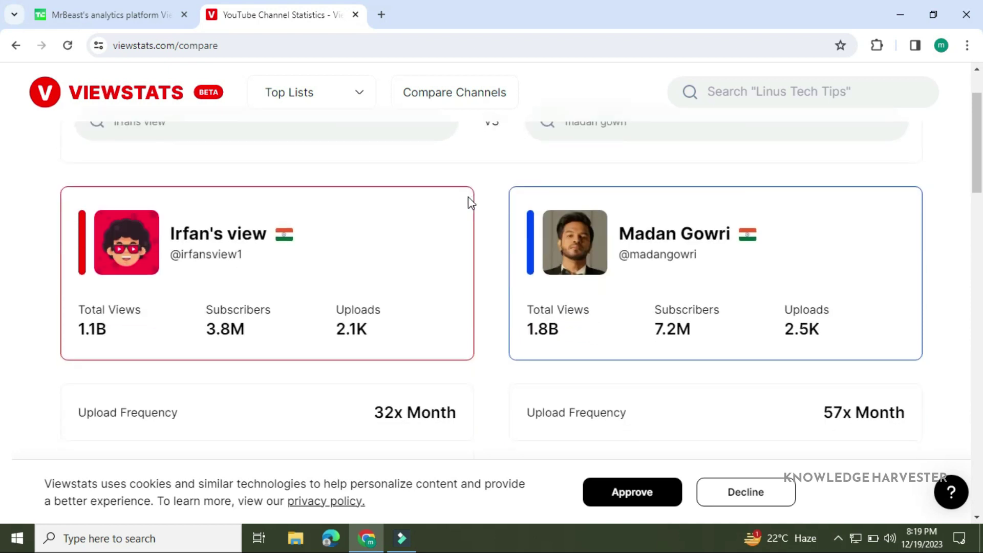
pyautogui.scroll(-3, 467, 197)
pyautogui.scroll(-3, 468, 196)
pyautogui.scroll(-1, 469, 197)
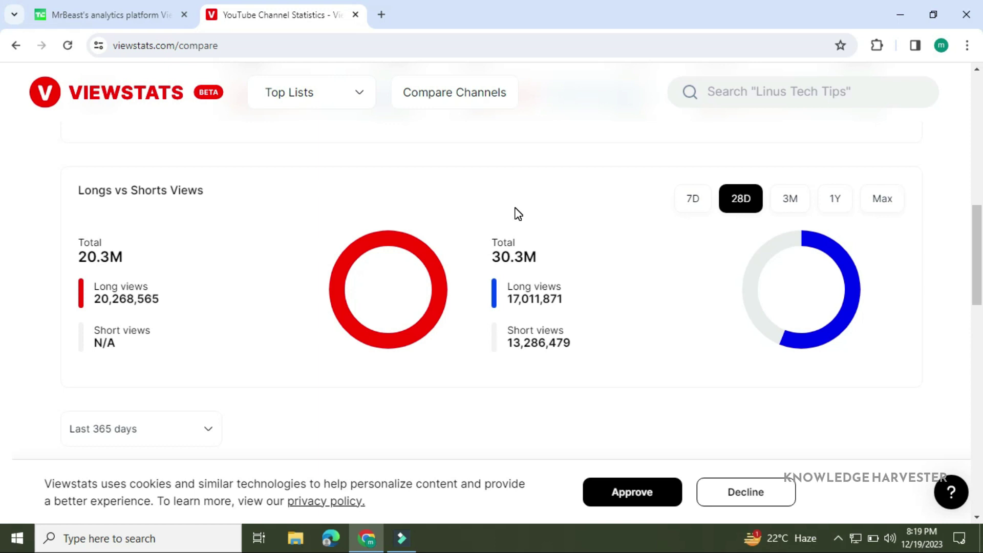
pyautogui.scroll(2, 517, 213)
pyautogui.scroll(5, 517, 212)
pyautogui.scroll(-1, 517, 213)
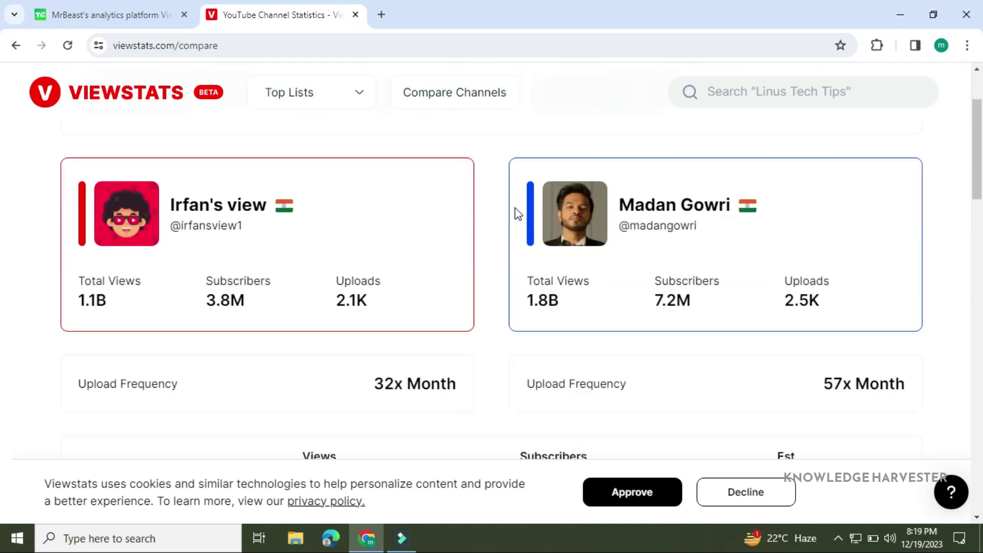
pyautogui.scroll(-5, 516, 212)
pyautogui.scroll(-3, 517, 213)
pyautogui.scroll(-4, 516, 212)
pyautogui.scroll(-3, 517, 213)
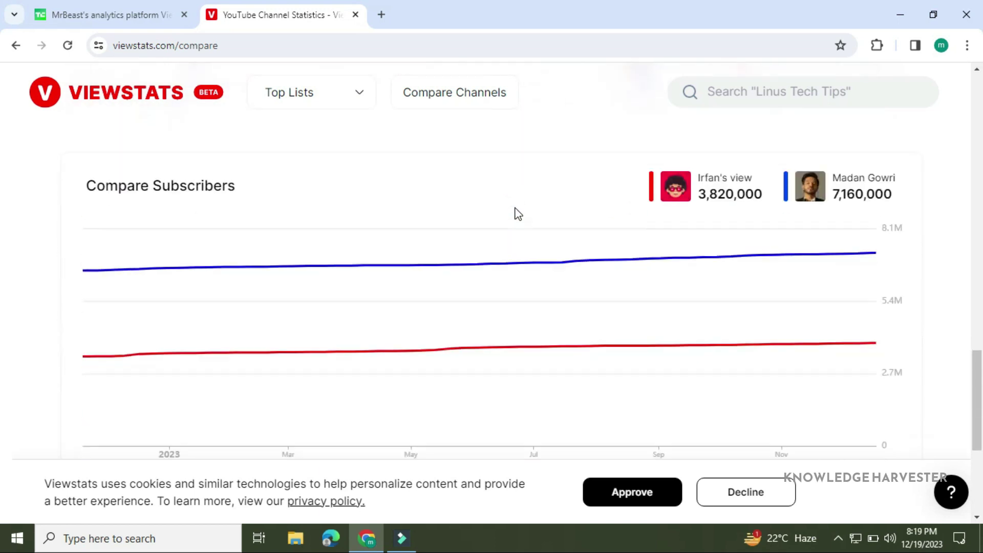
pyautogui.scroll(-4, 517, 213)
pyautogui.scroll(2, 516, 213)
pyautogui.scroll(-2, 517, 213)
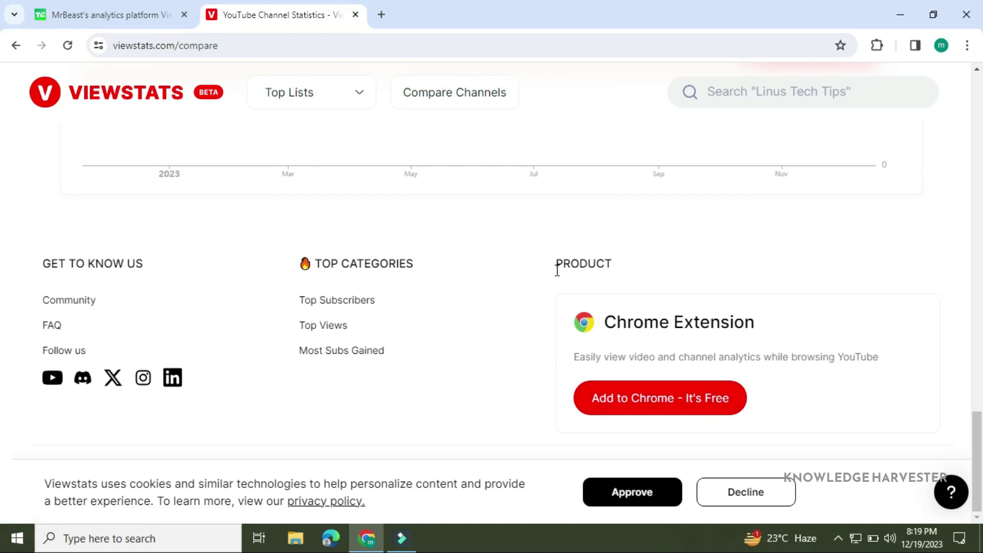
pyautogui.scroll(3, 557, 271)
pyautogui.scroll(3, 557, 271)
pyautogui.scroll(-1, 559, 277)
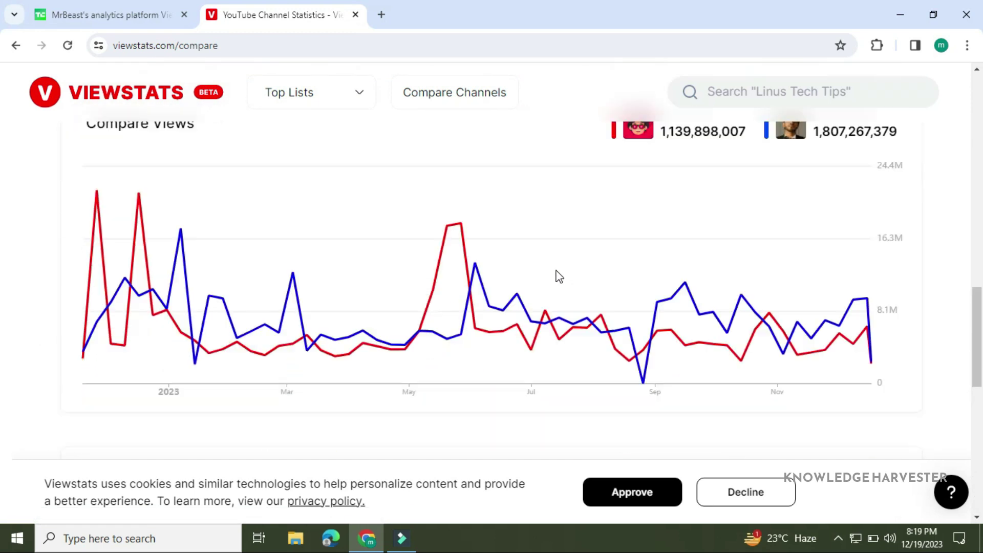
pyautogui.scroll(-3, 559, 276)
pyautogui.scroll(-2, 676, 400)
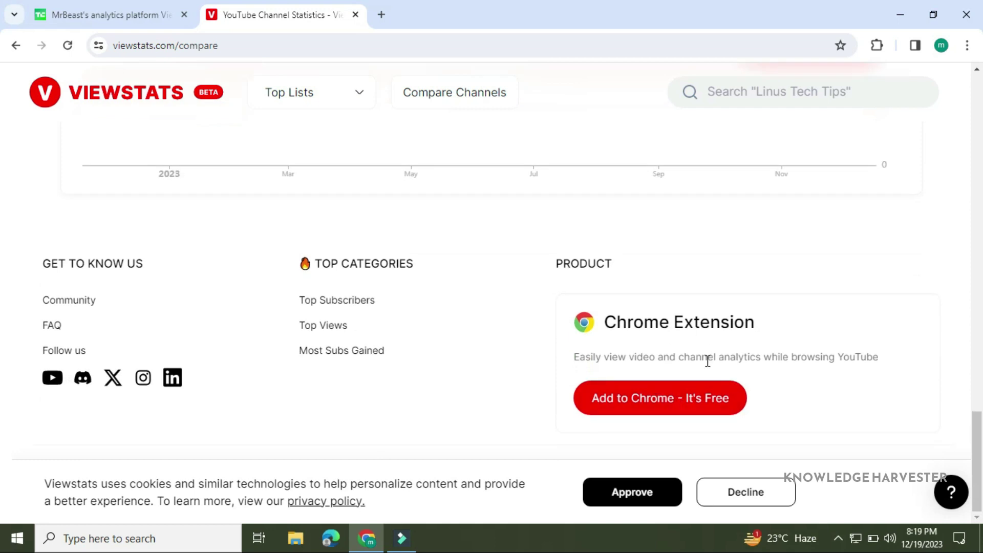
pyautogui.scroll(4, 563, 157)
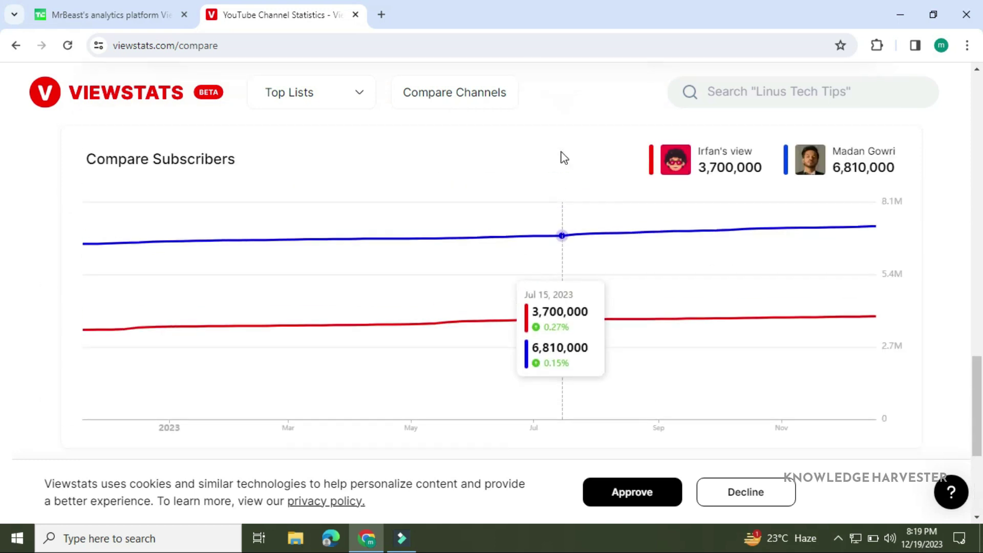
pyautogui.scroll(4, 563, 156)
pyautogui.scroll(4, 563, 156)
pyautogui.scroll(3, 563, 156)
pyautogui.scroll(4, 561, 151)
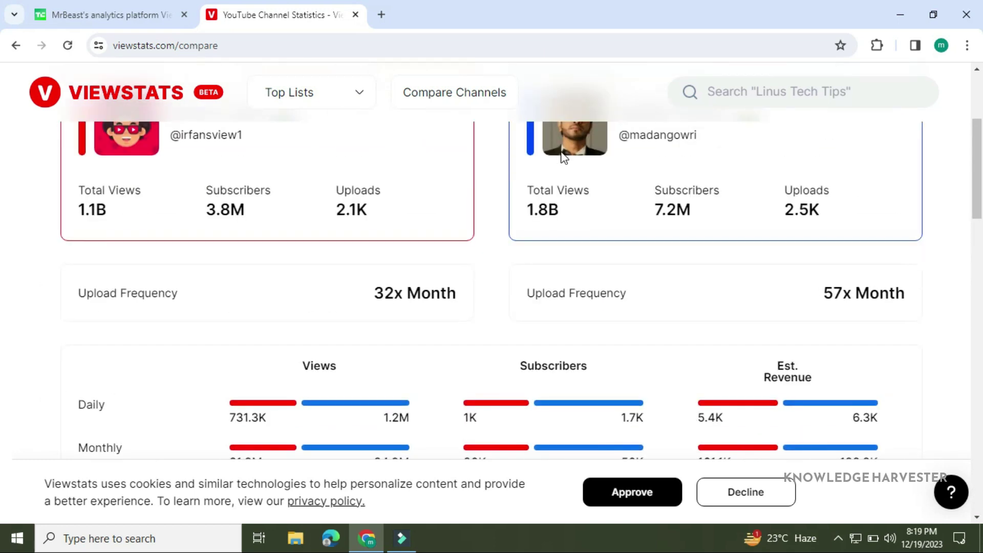
pyautogui.scroll(3, 461, 162)
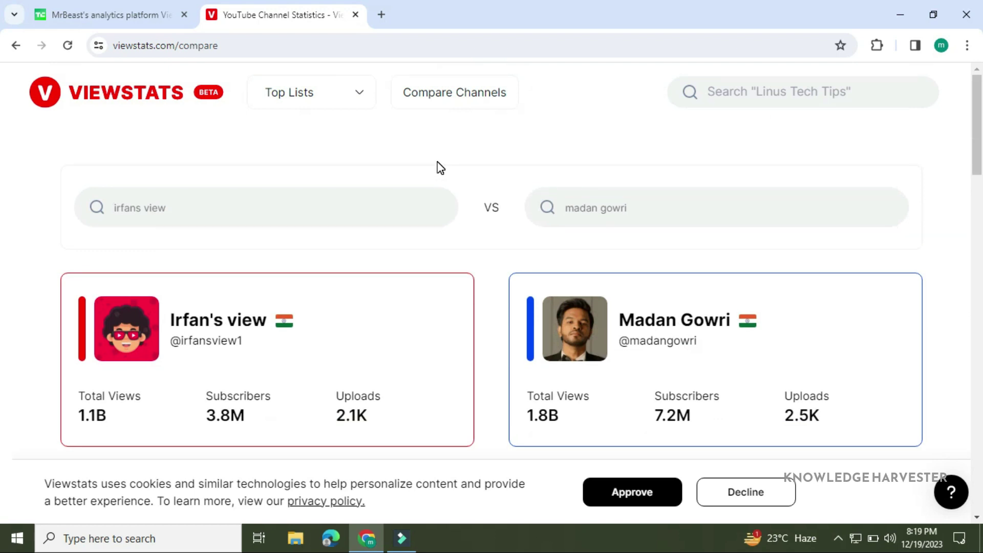
pyautogui.scroll(-2, 439, 167)
pyautogui.scroll(-6, 440, 166)
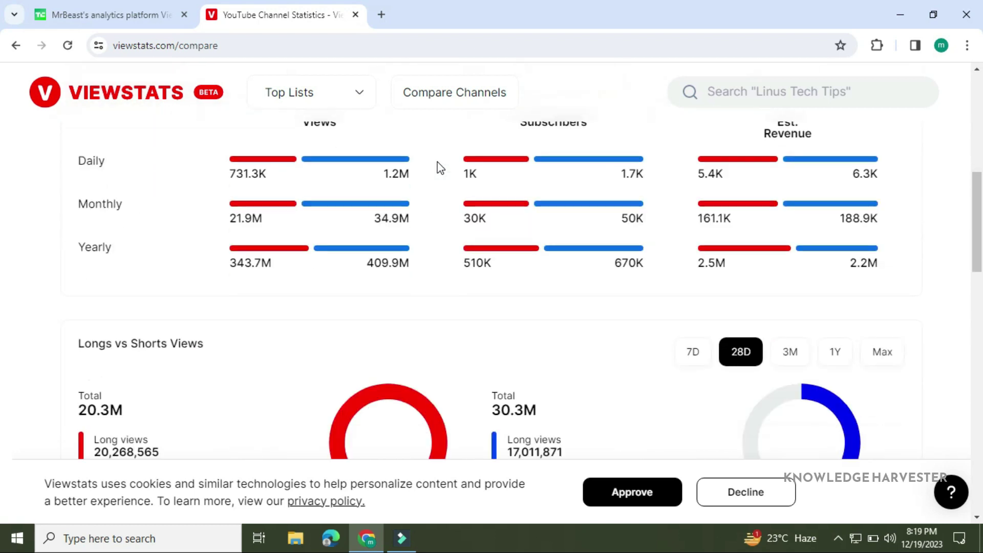
pyautogui.scroll(-3, 440, 166)
pyautogui.scroll(-3, 440, 167)
pyautogui.scroll(-4, 440, 167)
pyautogui.scroll(-1, 440, 166)
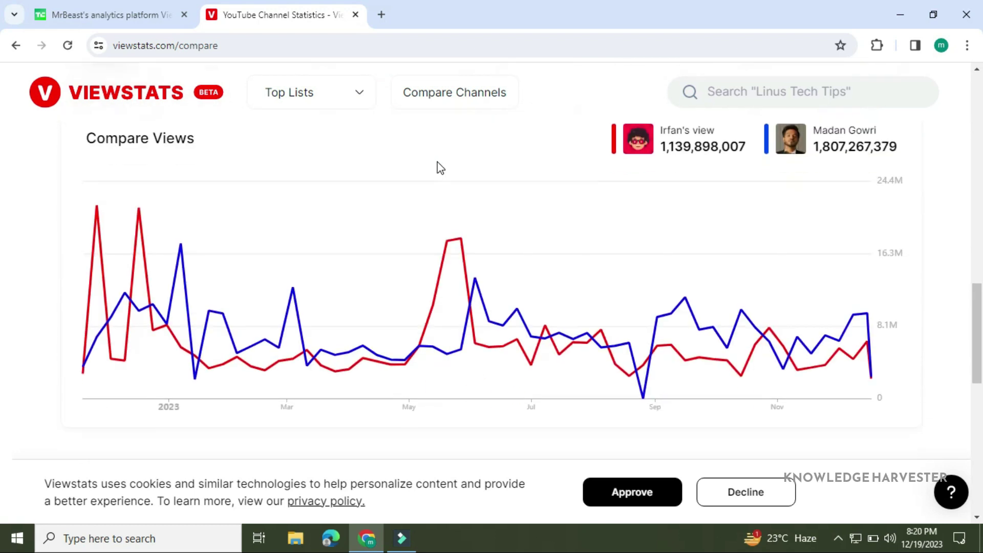
pyautogui.scroll(-3, 440, 167)
pyautogui.scroll(-3, 440, 167)
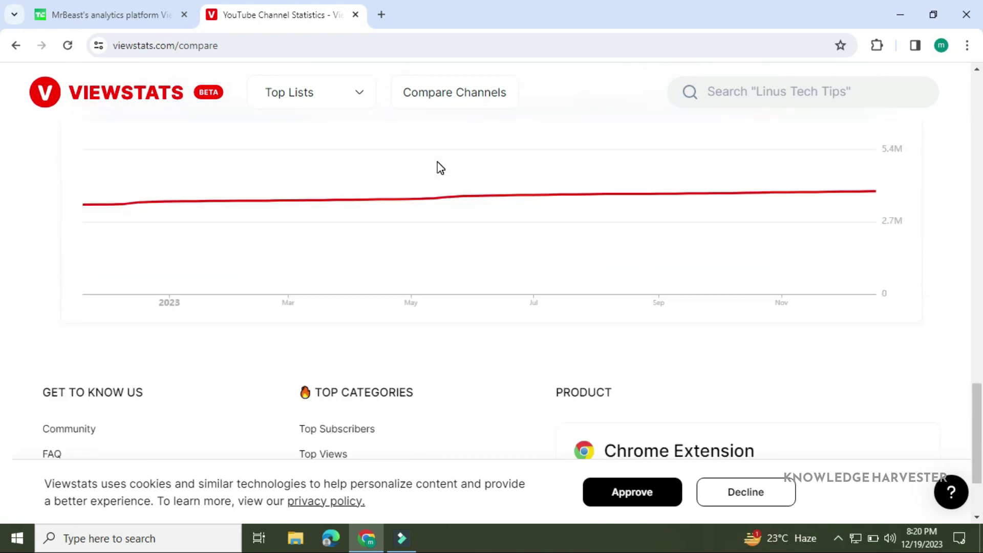
pyautogui.scroll(-2, 440, 167)
pyautogui.scroll(4, 440, 167)
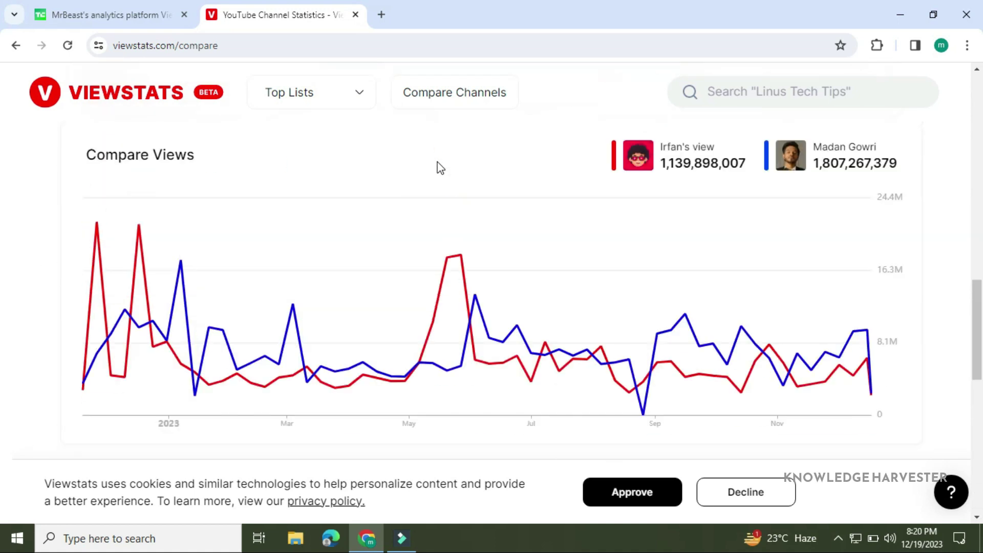
pyautogui.scroll(4, 440, 167)
pyautogui.scroll(4, 440, 167)
pyautogui.scroll(5, 441, 167)
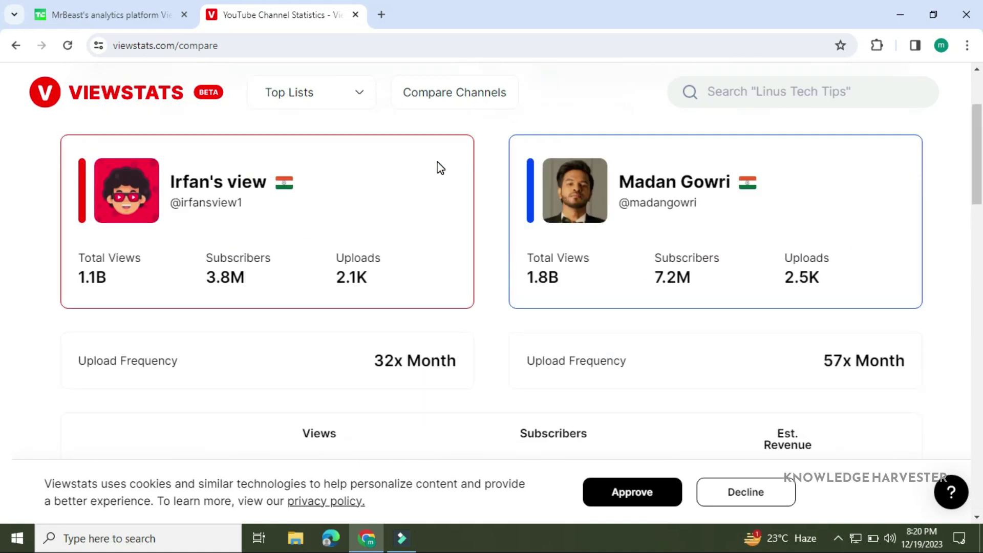